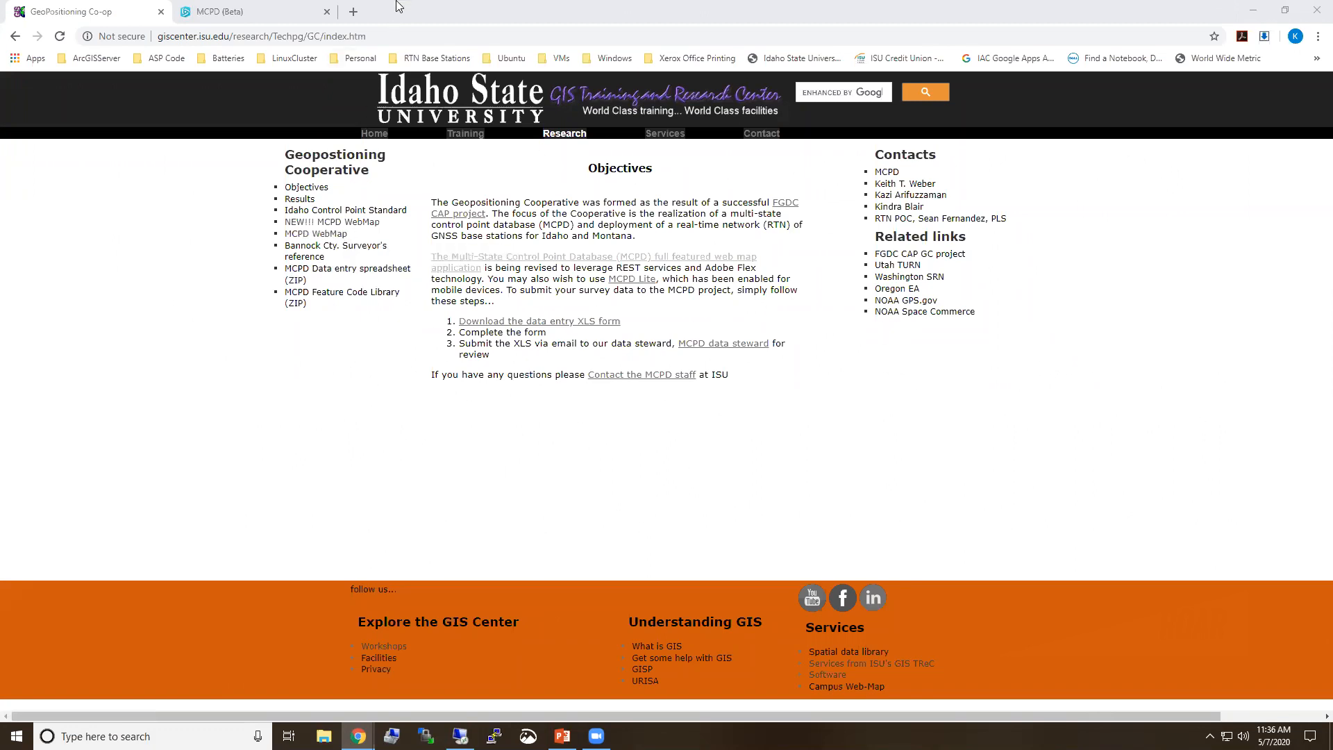
Switch to the MCPD (Beta) web map and list the sublayers of Ancillary Data in the layer list.
{"action": "left_click", "coordinate": [274, 14]}
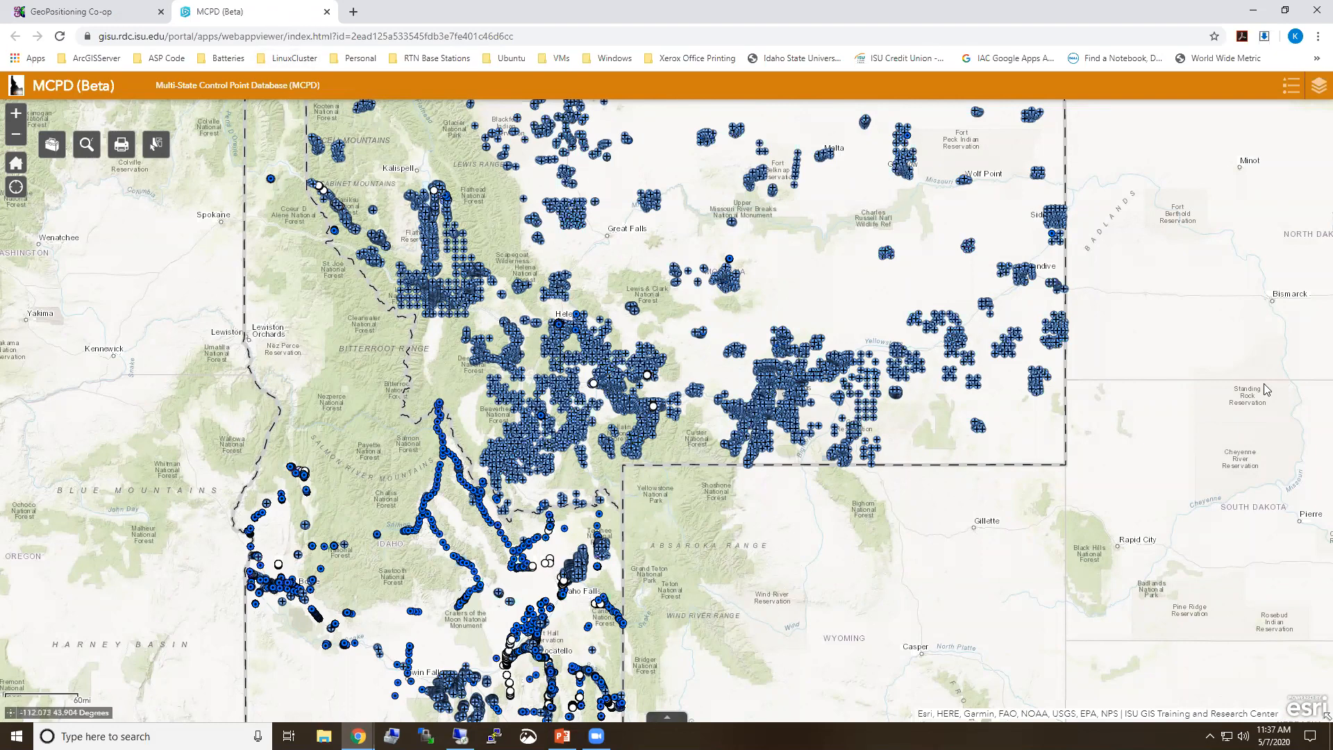
{"action": "left_click", "coordinate": [1317, 86]}
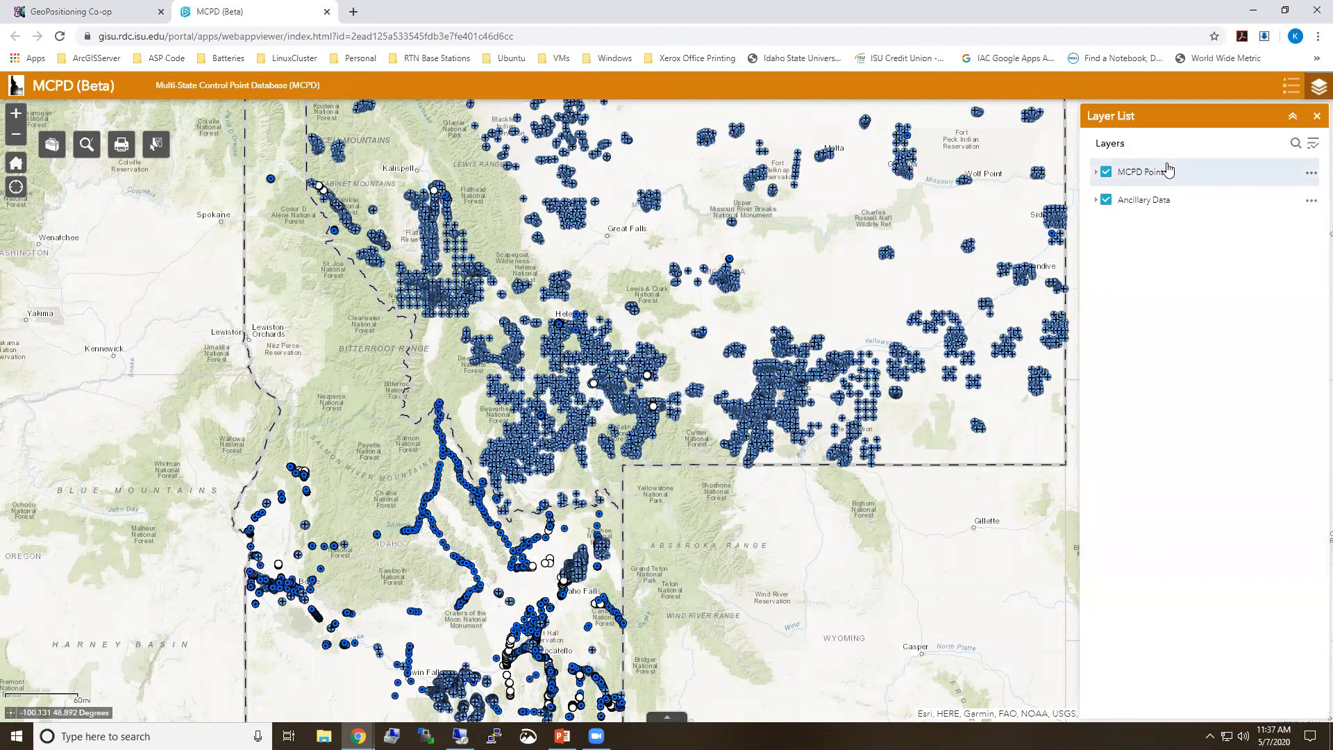
{"action": "left_click", "coordinate": [1096, 201]}
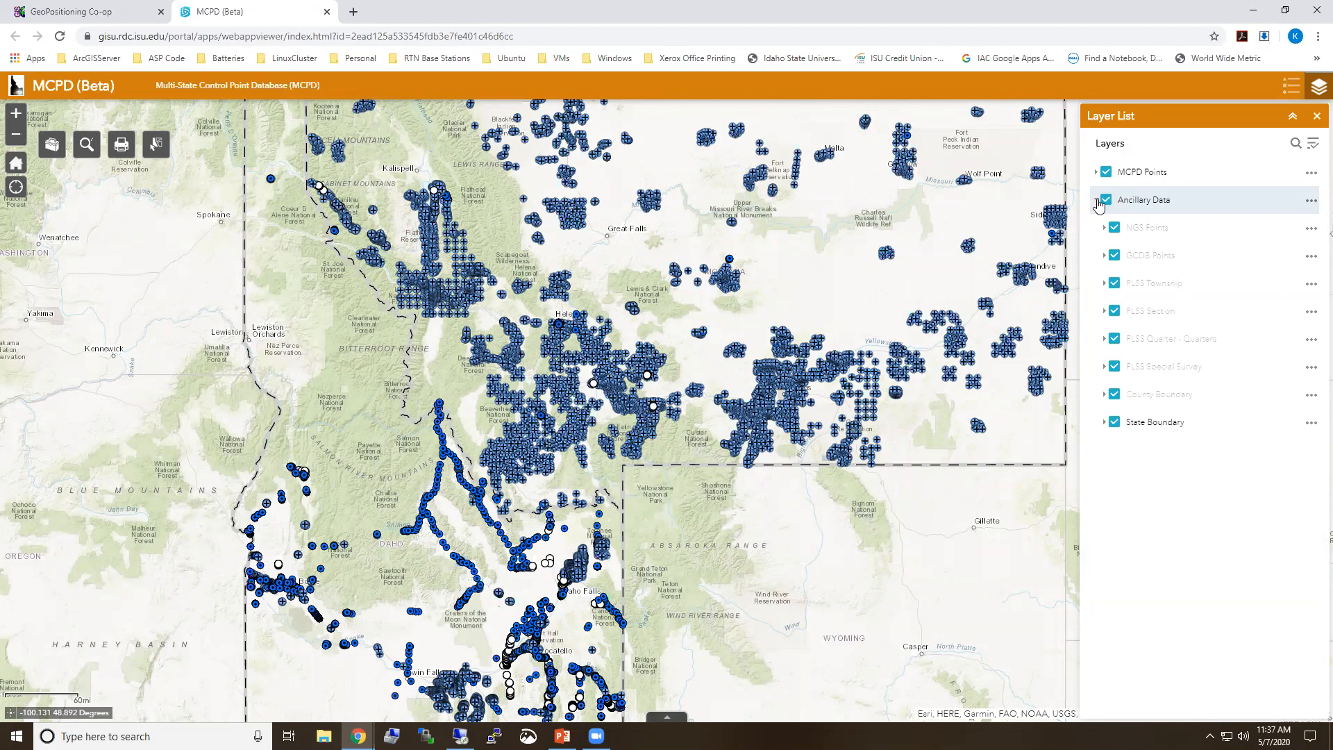
{"action": "left_click", "coordinate": [1097, 201]}
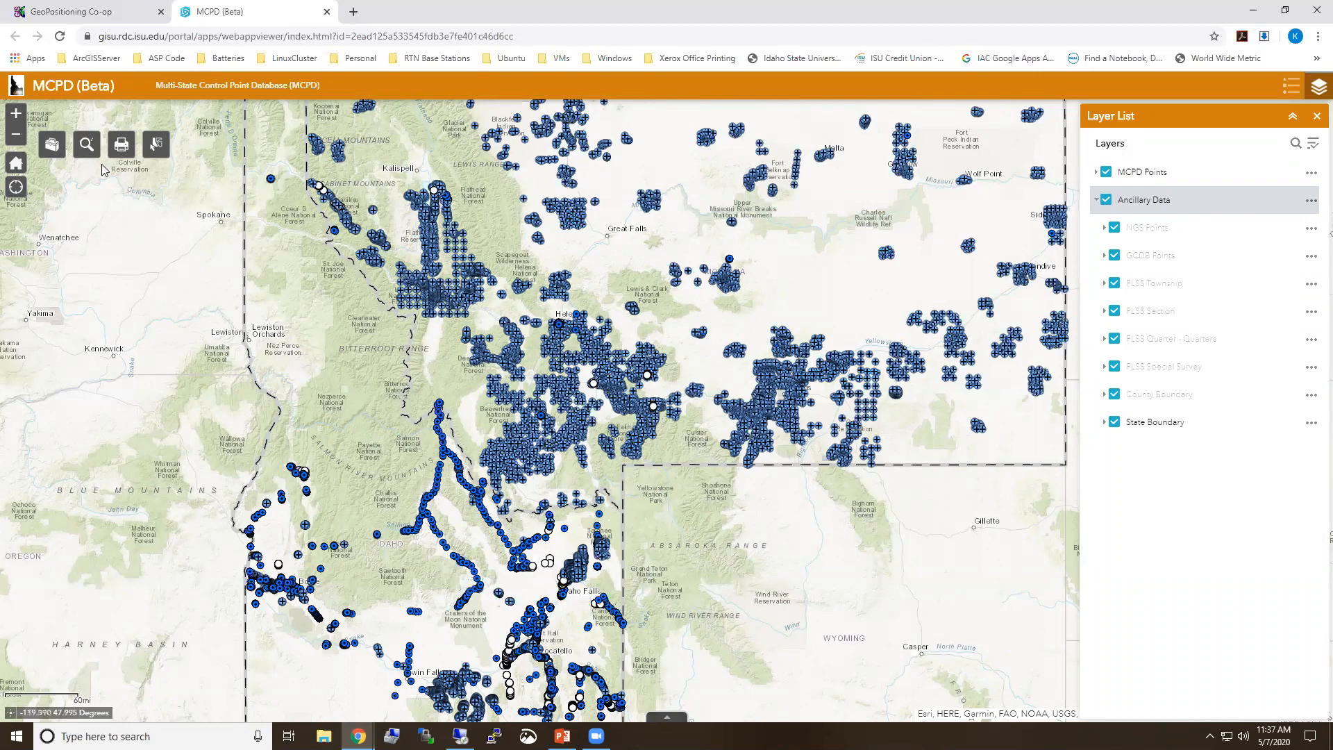
Open and enlarge eSearch, and examine the value search criteria for MCPD Points, including the Horizontal Method choices.
{"action": "left_click", "coordinate": [86, 144]}
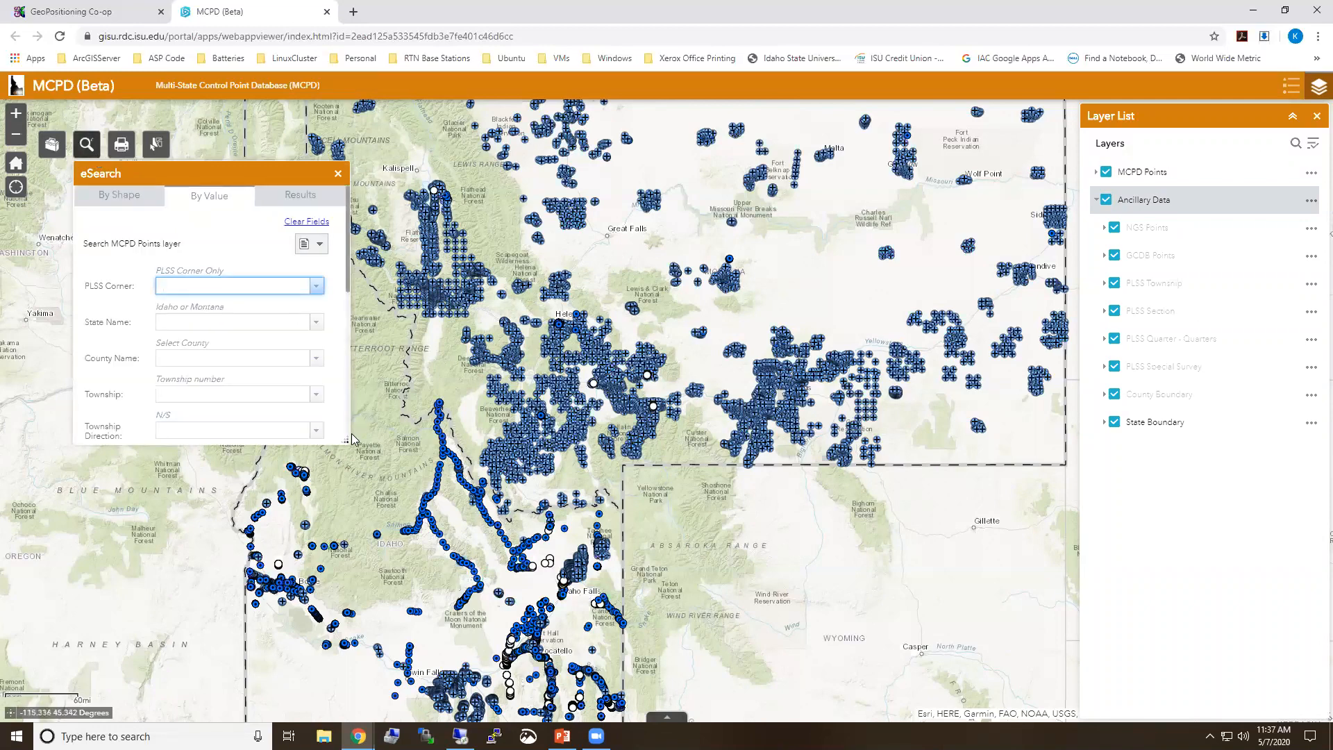
{"action": "left_click_drag", "start_coordinate": [346, 440], "coordinate": [431, 470]}
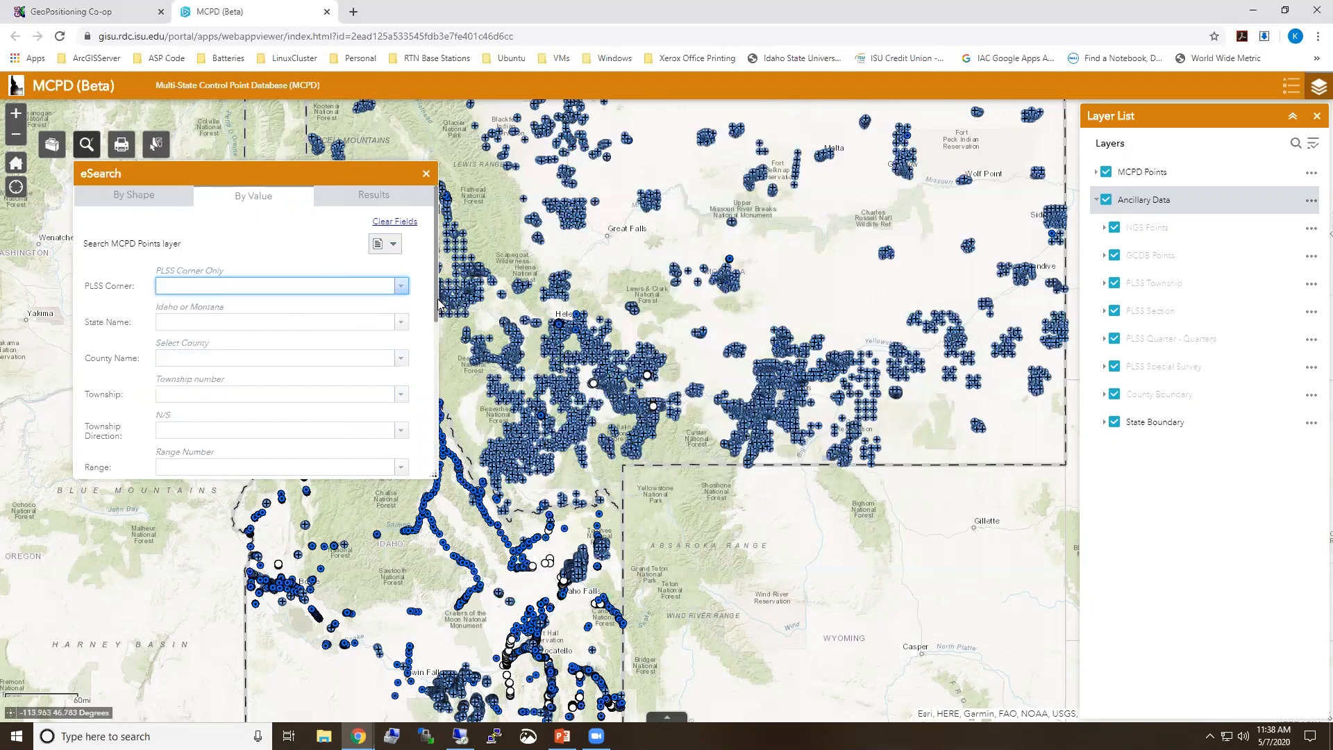
{"action": "left_click_drag", "start_coordinate": [435, 303], "coordinate": [437, 416]}
{"action": "left_click", "coordinate": [402, 336]}
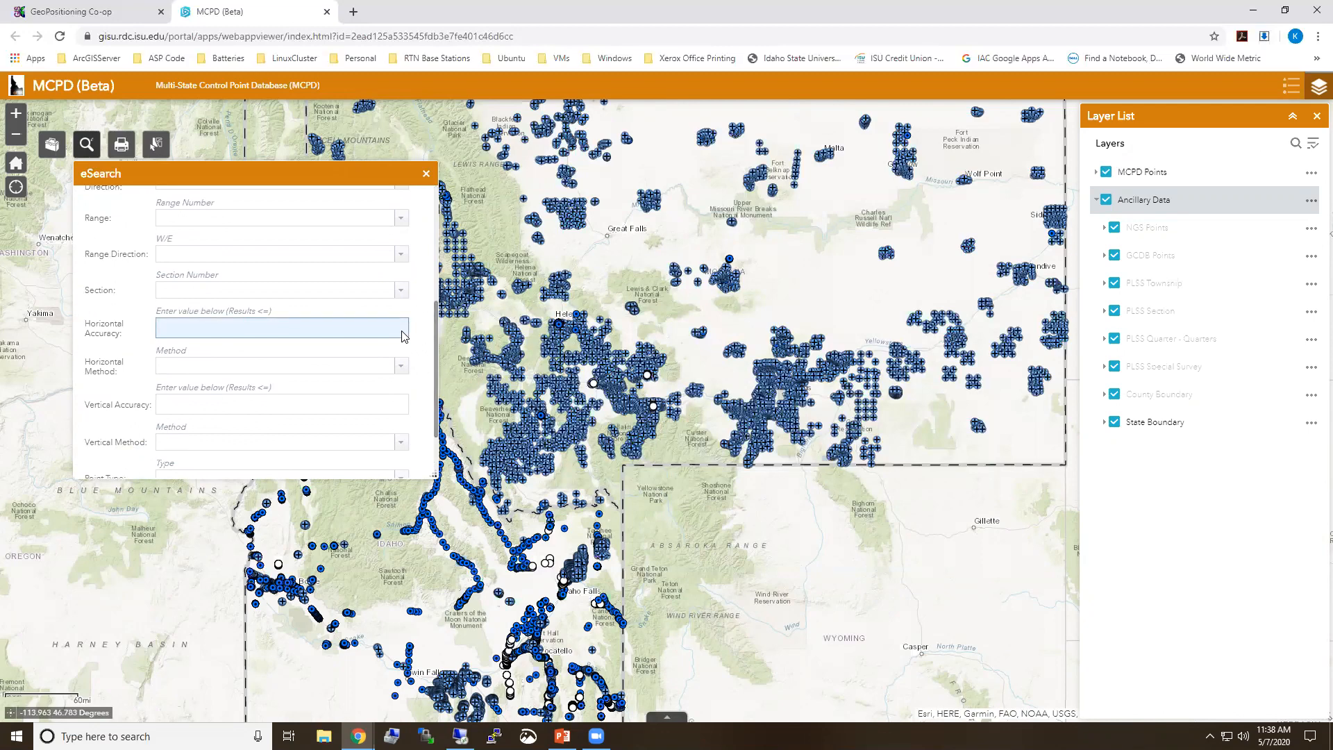
{"action": "left_click", "coordinate": [401, 365]}
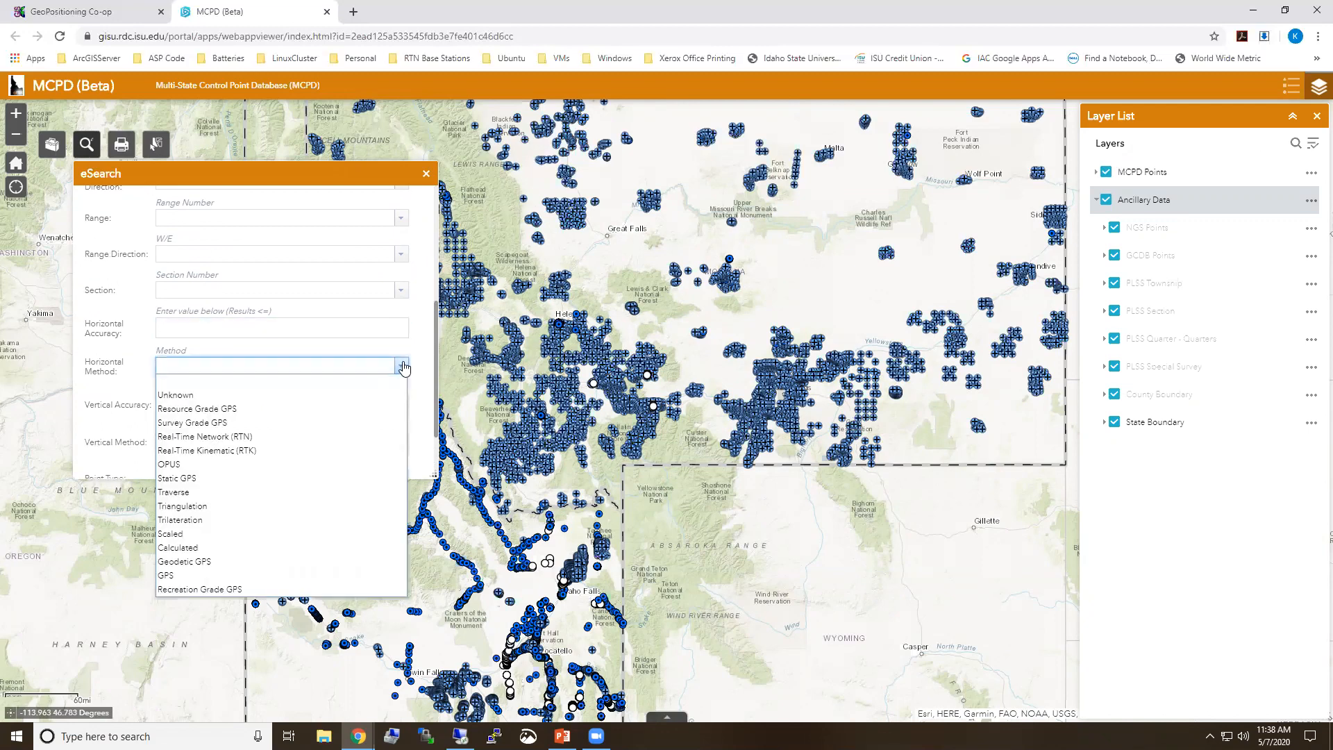
{"action": "left_click", "coordinate": [402, 366]}
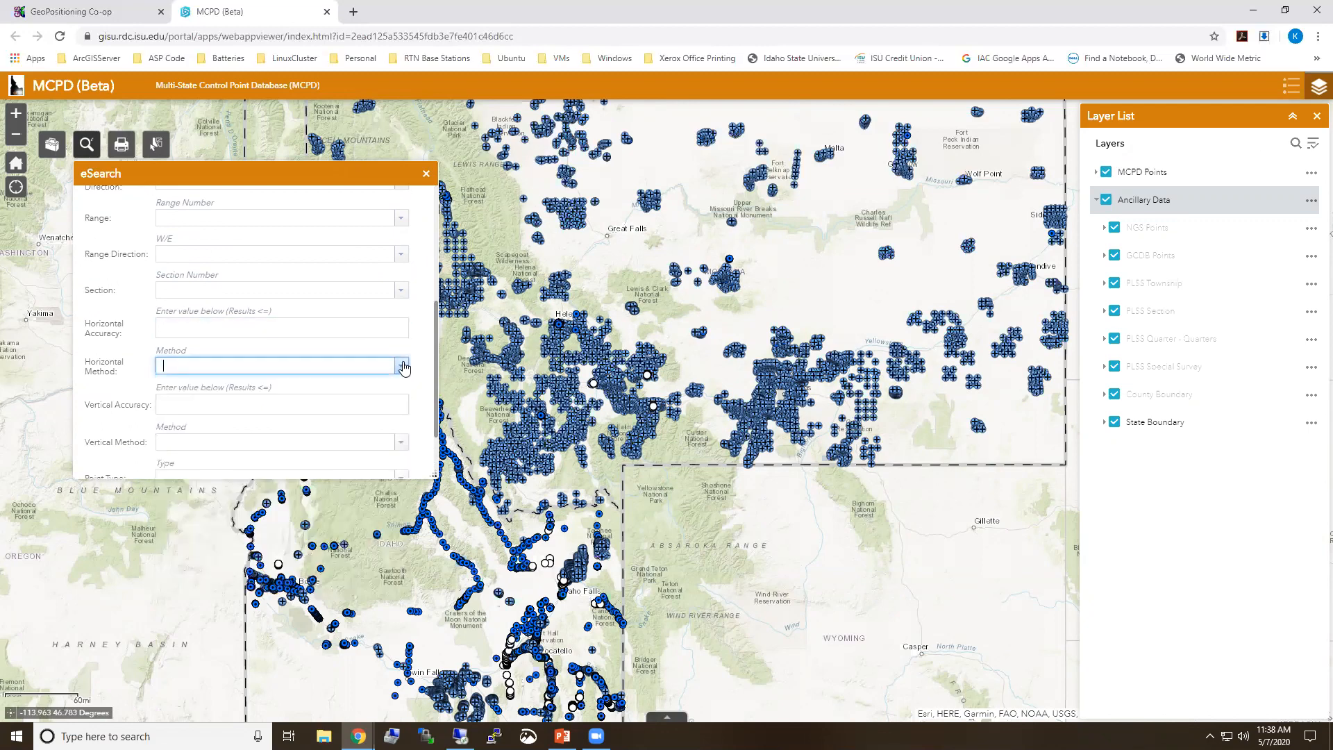
{"action": "scroll", "coordinate": [430, 359], "scroll_direction": "down", "scroll_amount": 3}
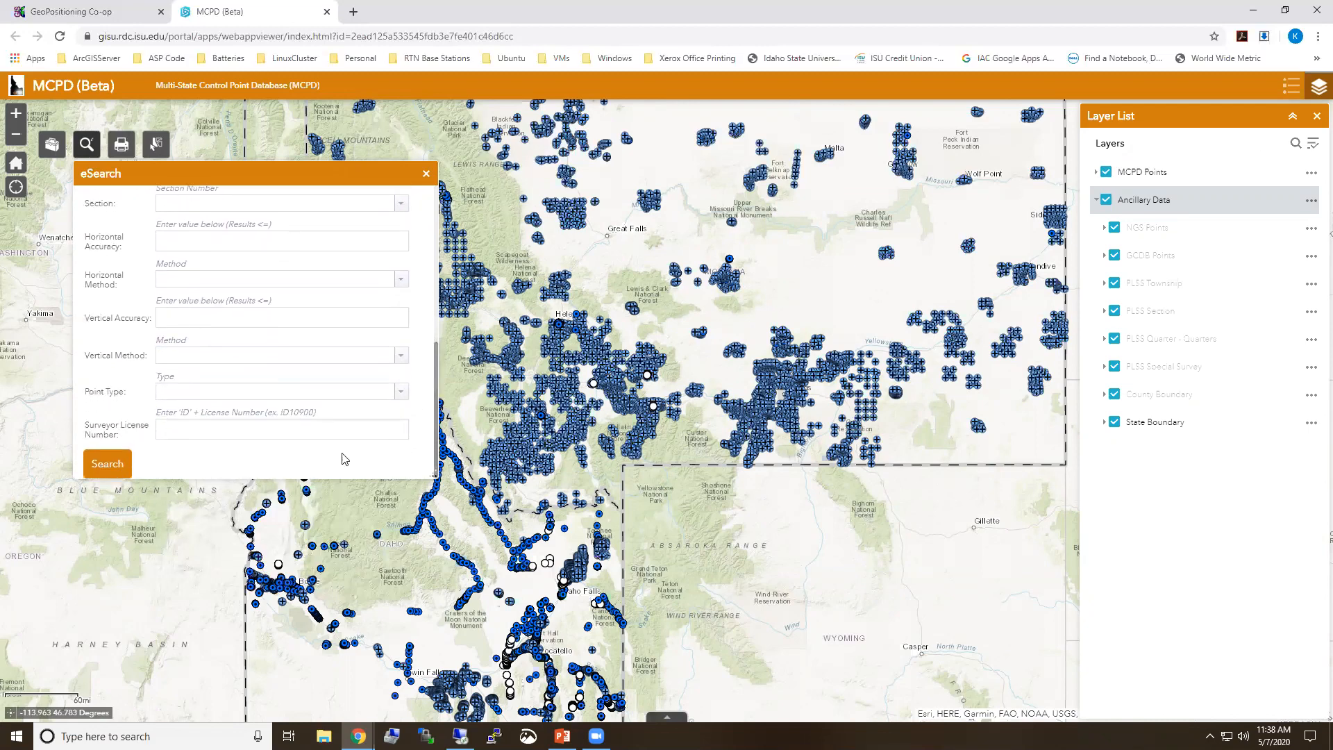
{"action": "left_click", "coordinate": [339, 427]}
{"action": "scroll", "coordinate": [438, 395], "scroll_direction": "up", "scroll_amount": 5}
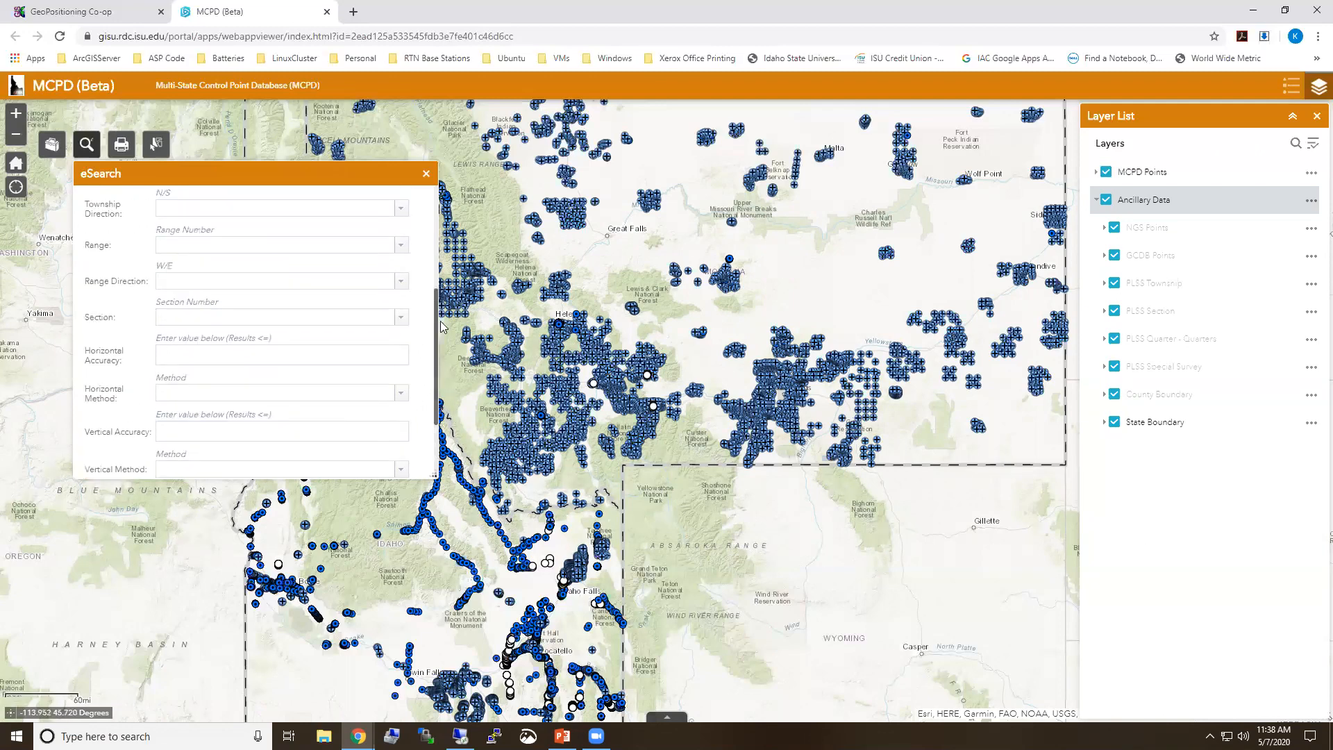
Search the MCPD Points by value with PLSS Corner as the corner type and BANNOCK as the county.
{"action": "left_click", "coordinate": [401, 286]}
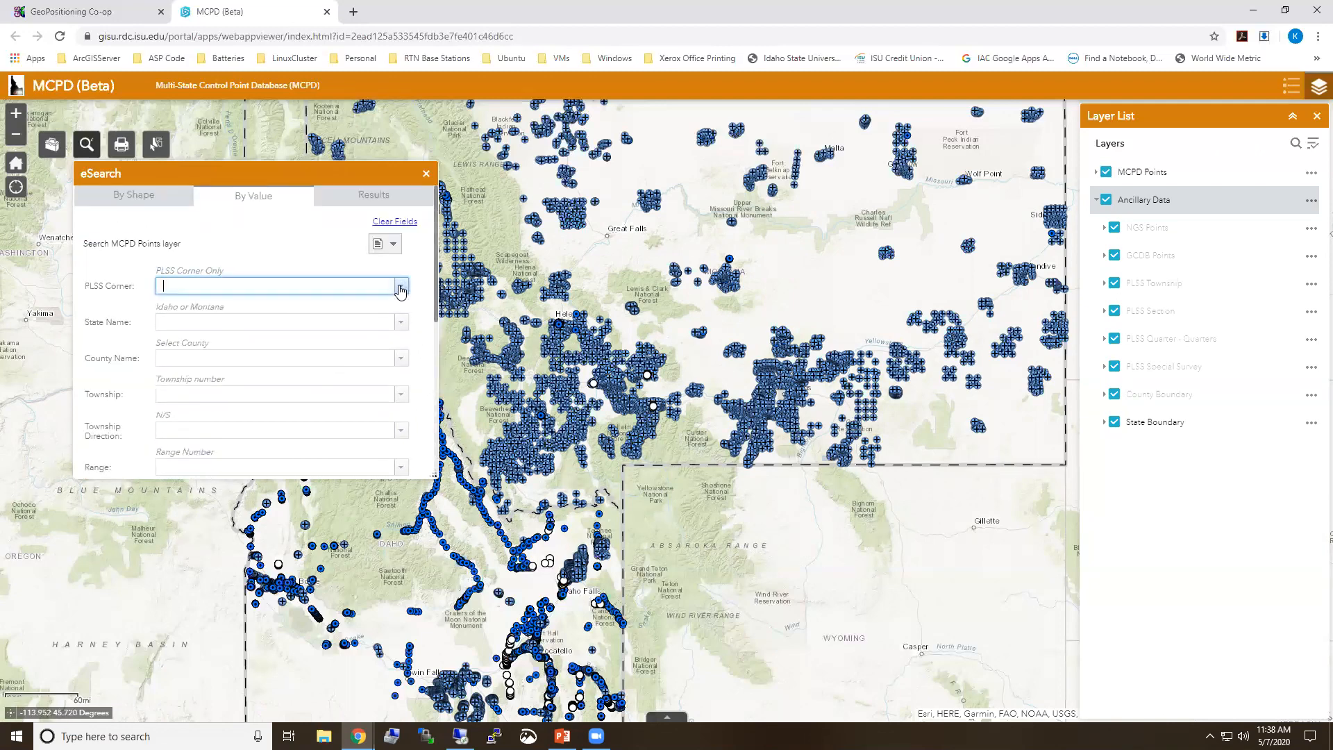
{"action": "left_click", "coordinate": [210, 329]}
{"action": "left_click", "coordinate": [398, 361]}
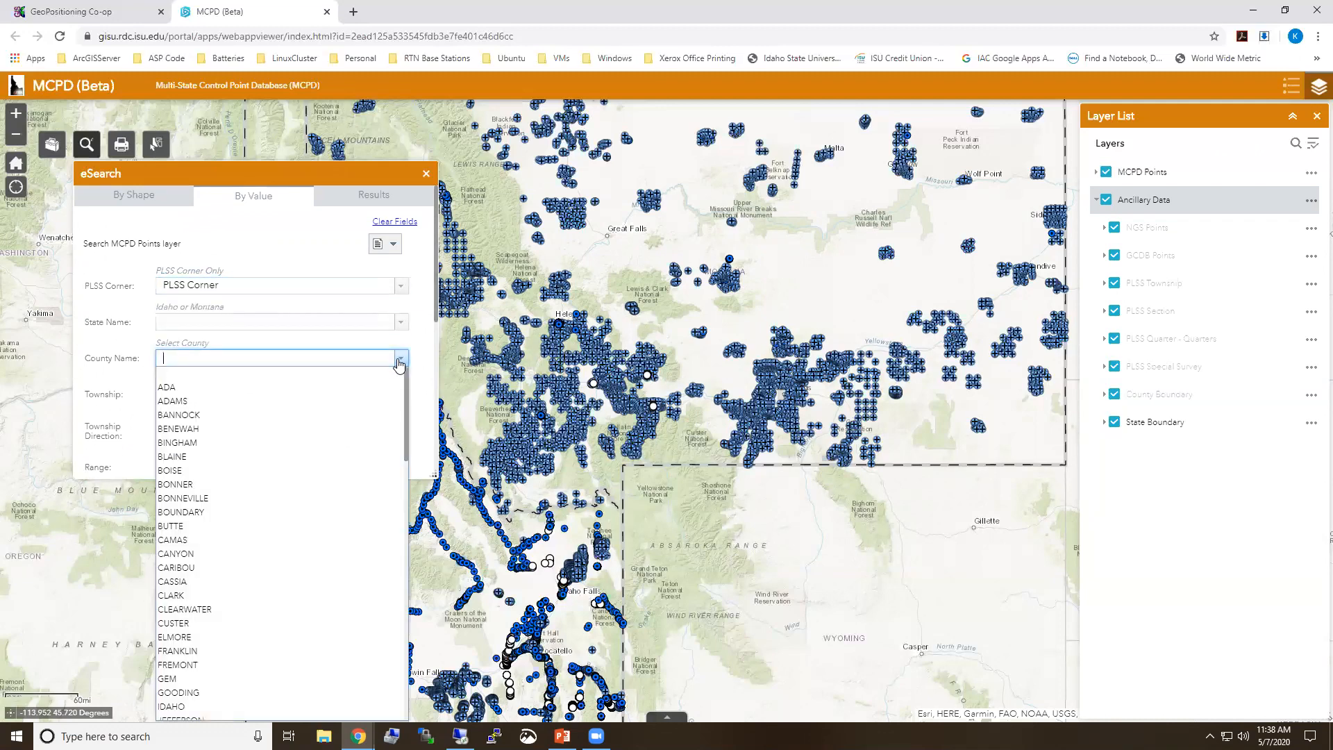
{"action": "left_click", "coordinate": [189, 416]}
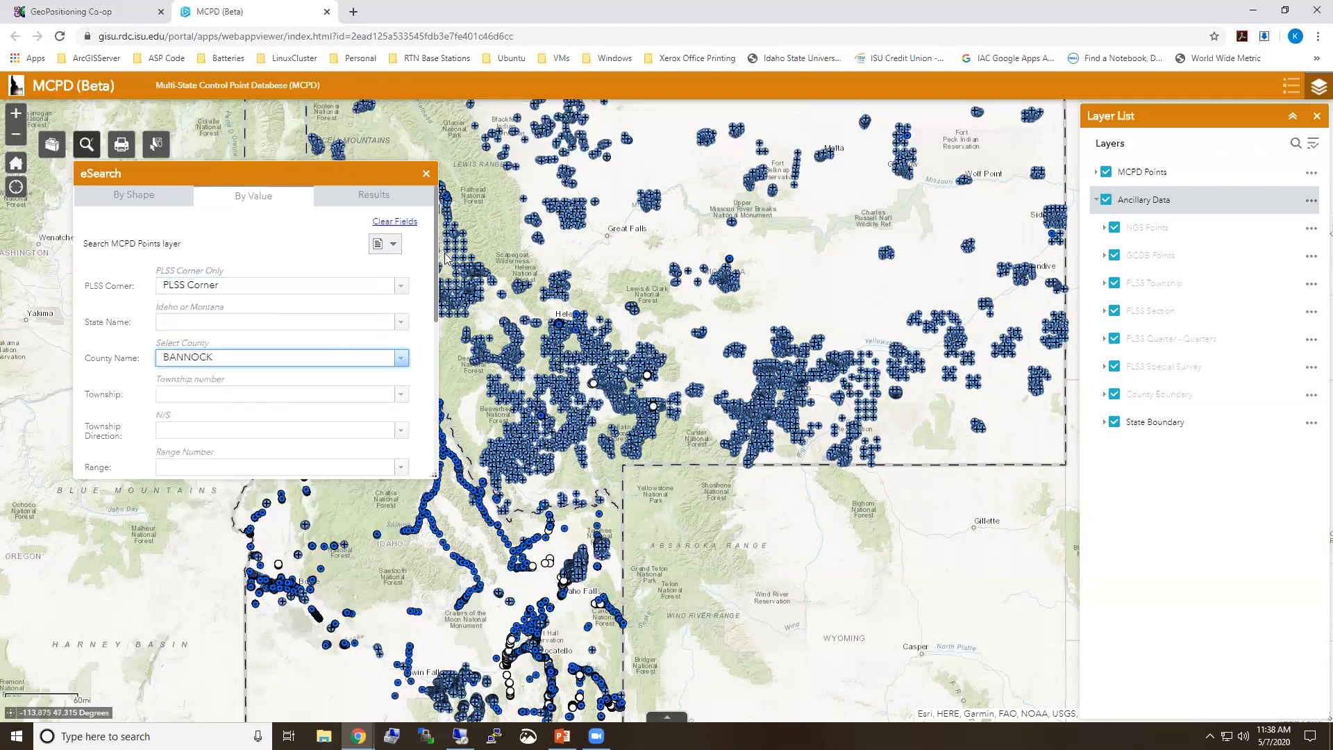
{"action": "left_click_drag", "start_coordinate": [437, 260], "coordinate": [428, 424]}
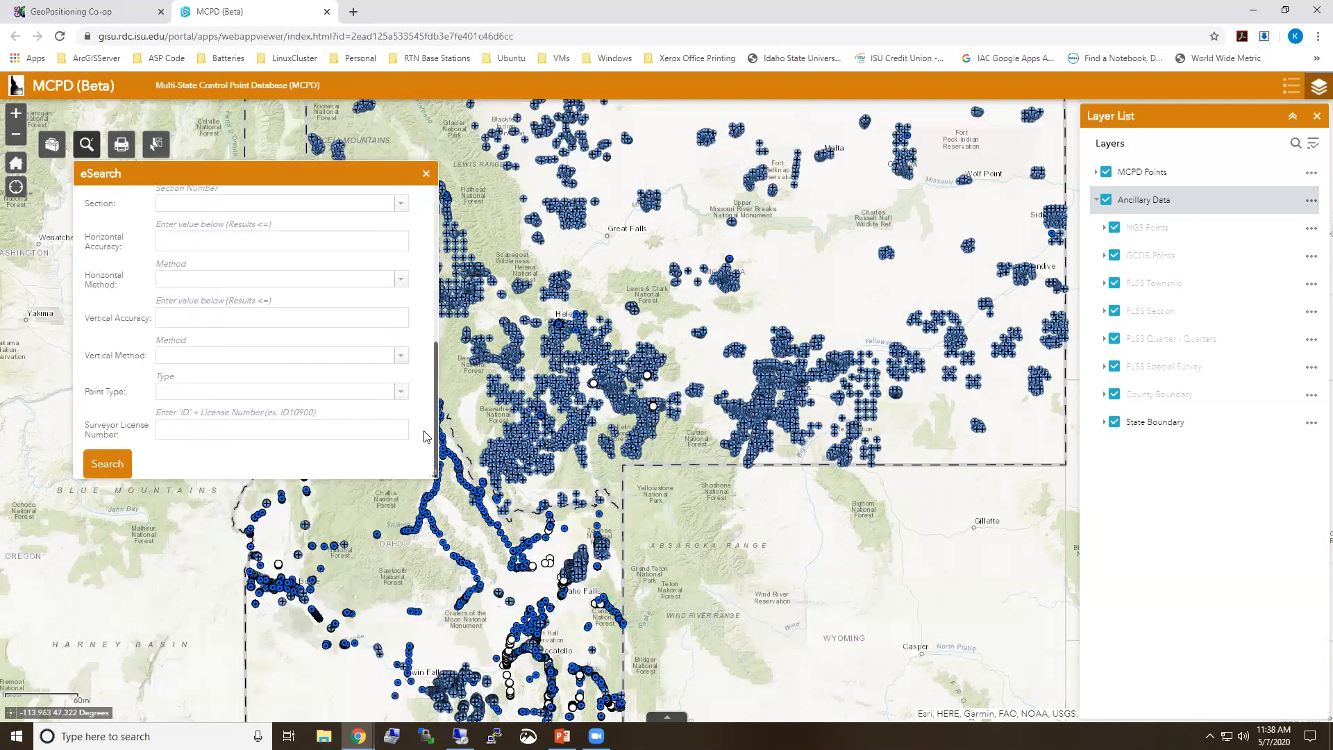
{"action": "left_click", "coordinate": [118, 465]}
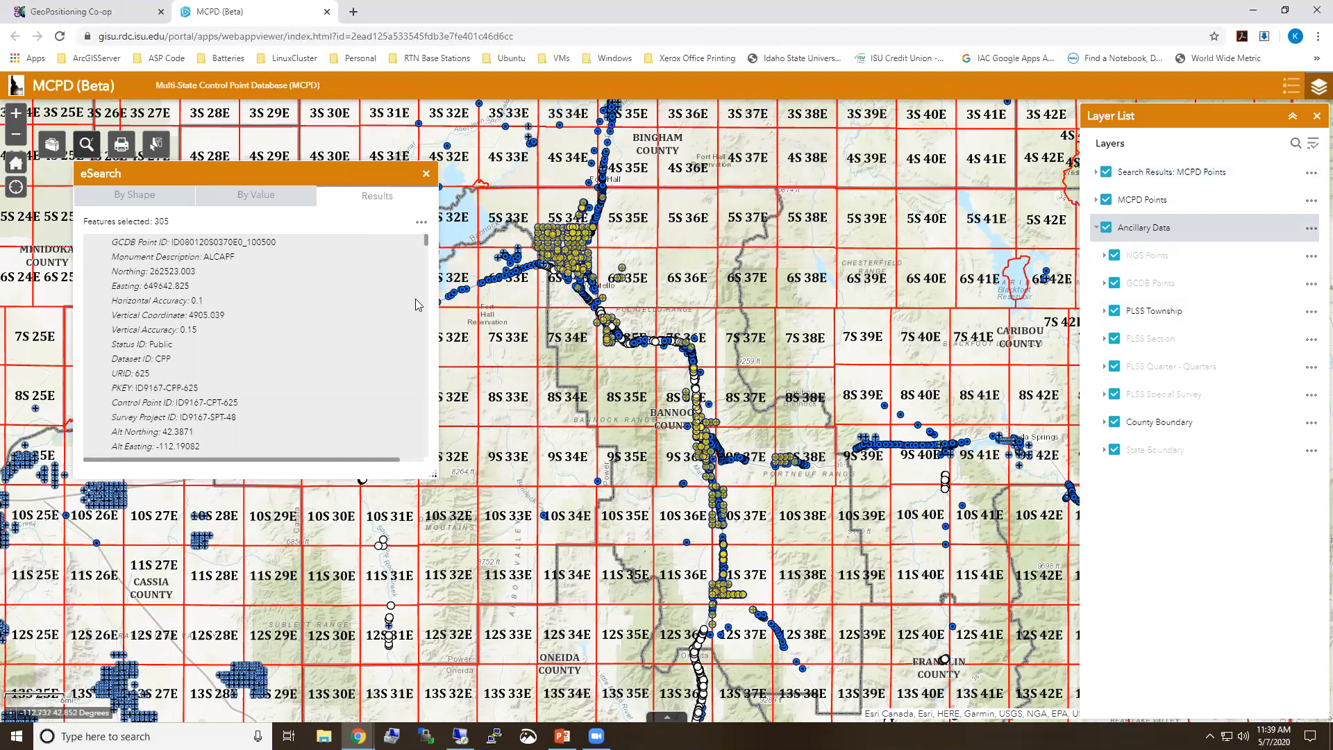
View the search results in the attribute table and select the first ALCAPF record, with URID 625.
{"action": "left_click", "coordinate": [423, 225]}
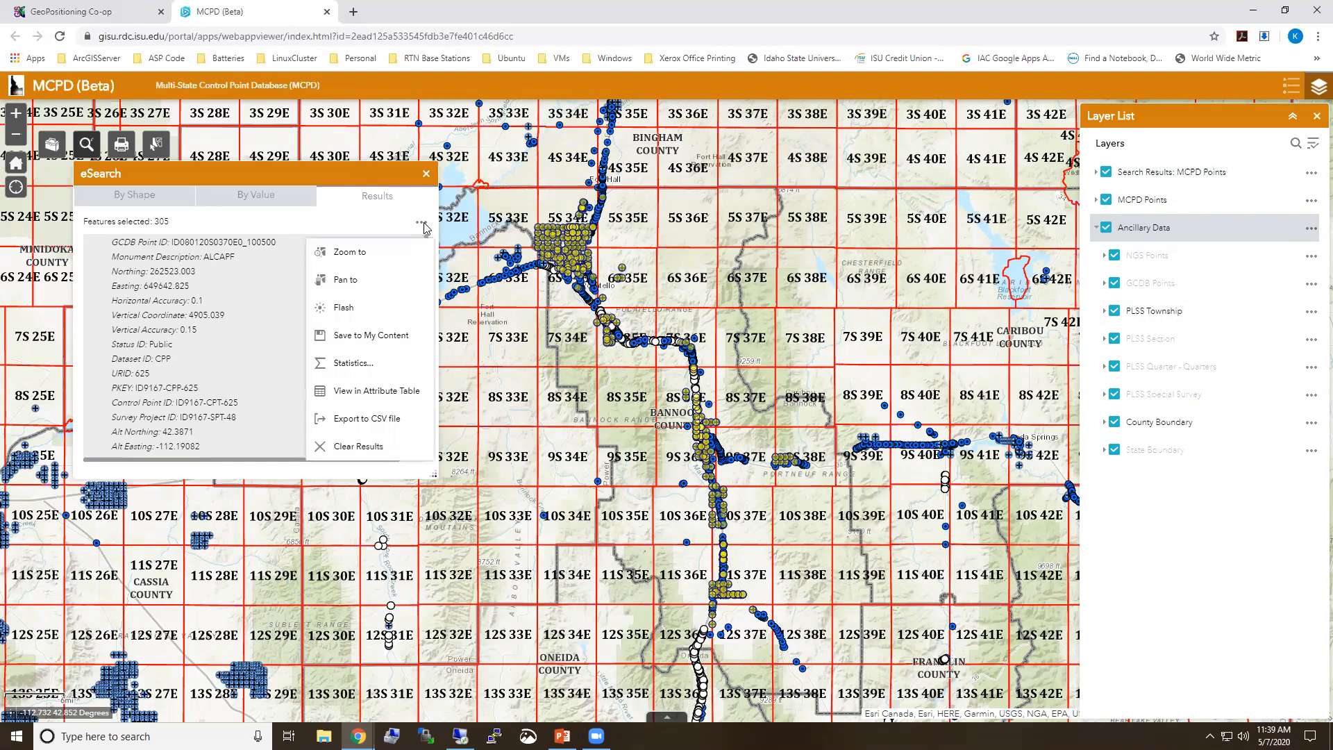
{"action": "left_click", "coordinate": [382, 393]}
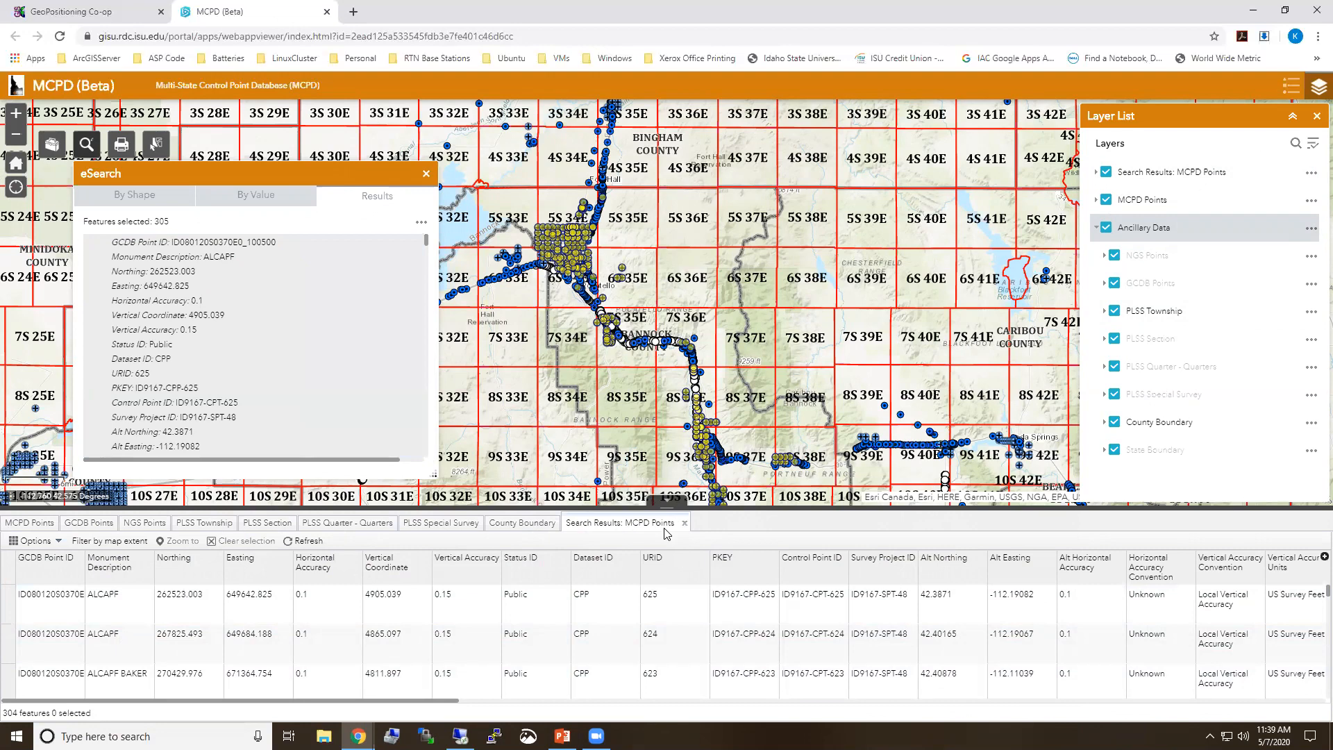
{"action": "left_click", "coordinate": [6, 610]}
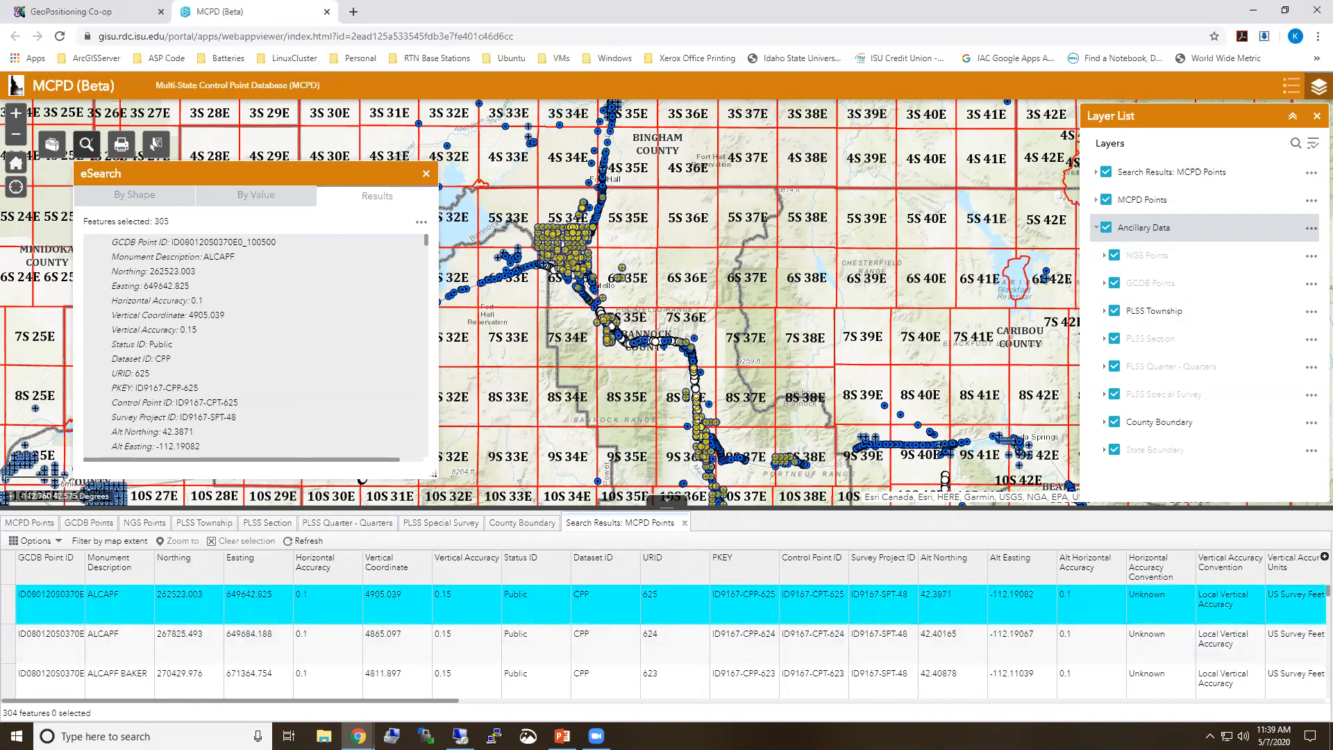
{"action": "left_click", "coordinate": [9, 636]}
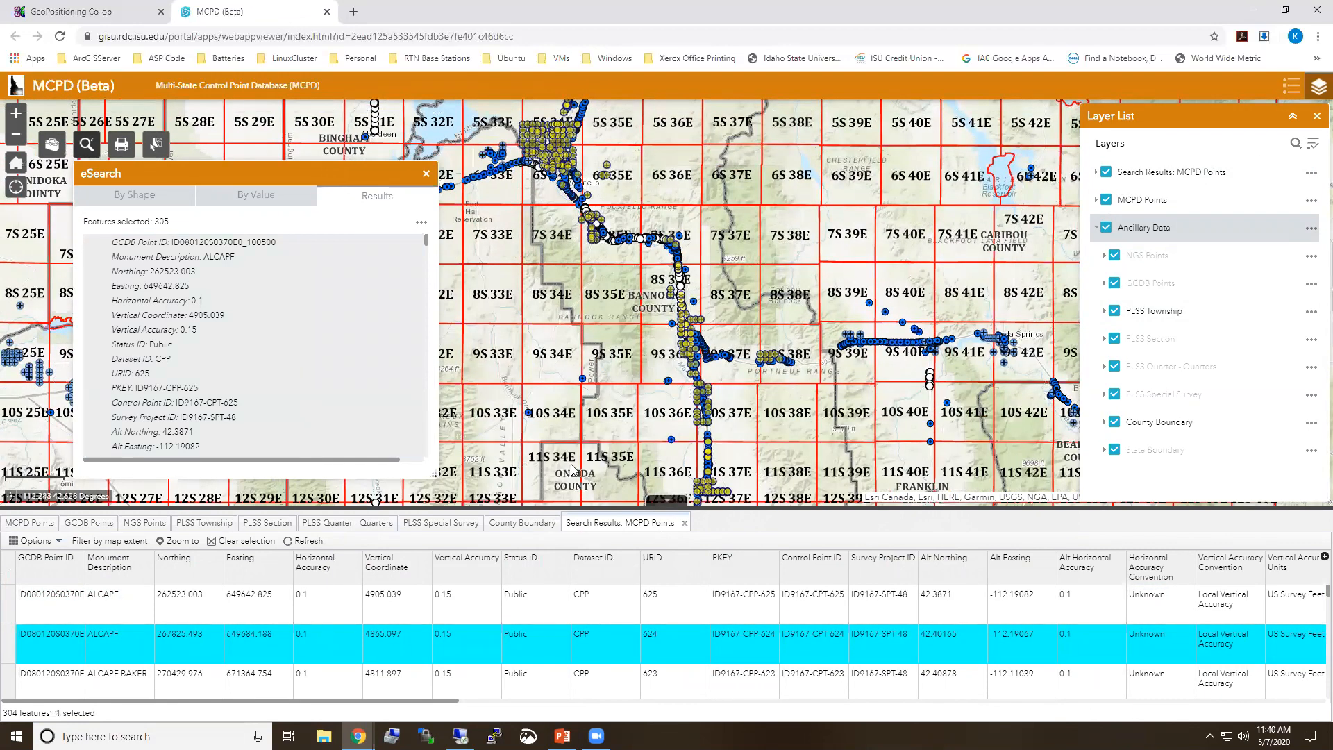
{"action": "left_click", "coordinate": [14, 617]}
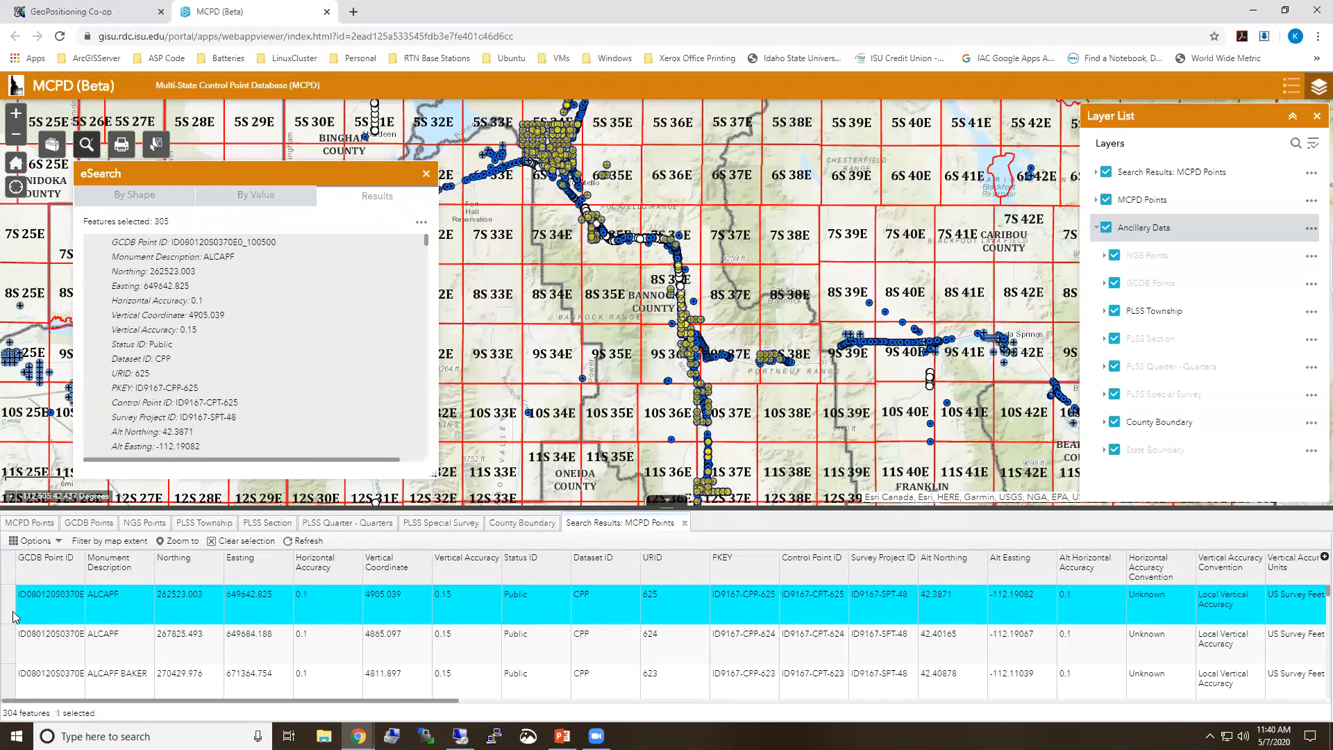
Review the actions and CSV export options available for the search results and the selected record.
{"action": "left_click", "coordinate": [421, 224]}
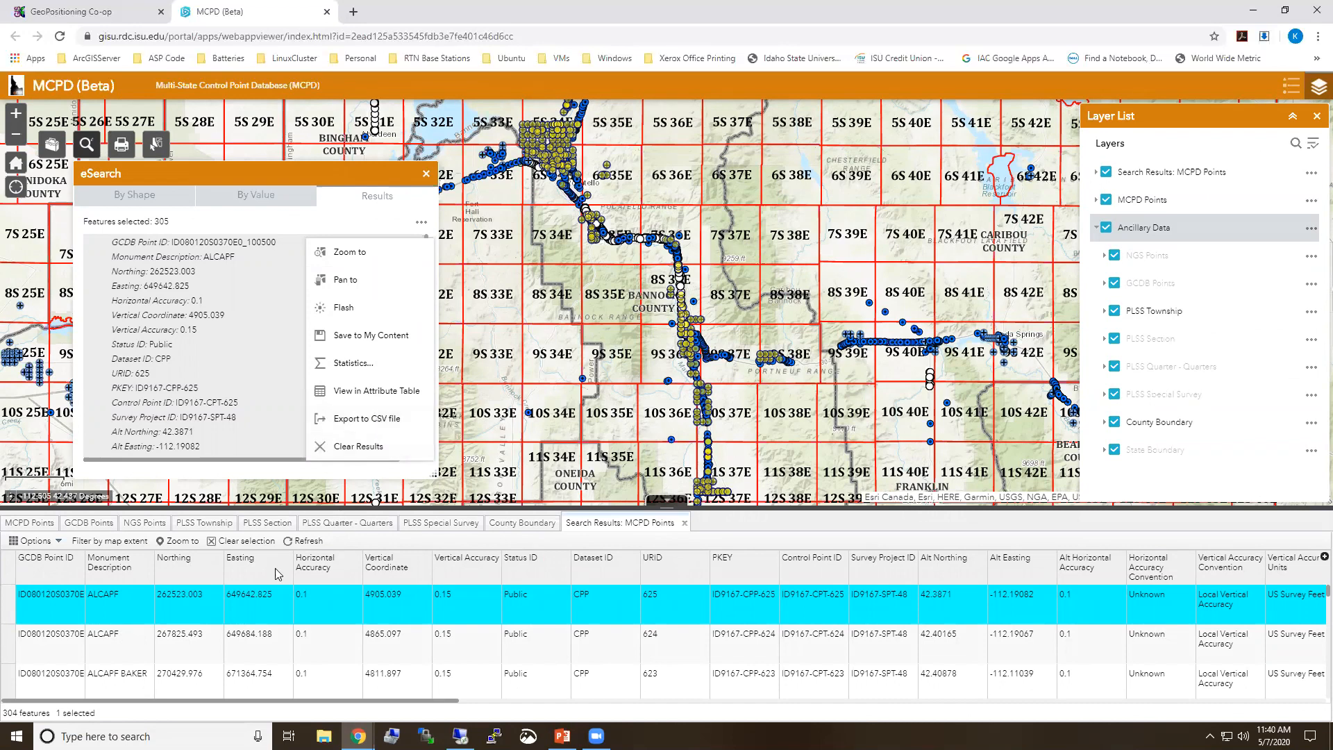
{"action": "left_click", "coordinate": [617, 528]}
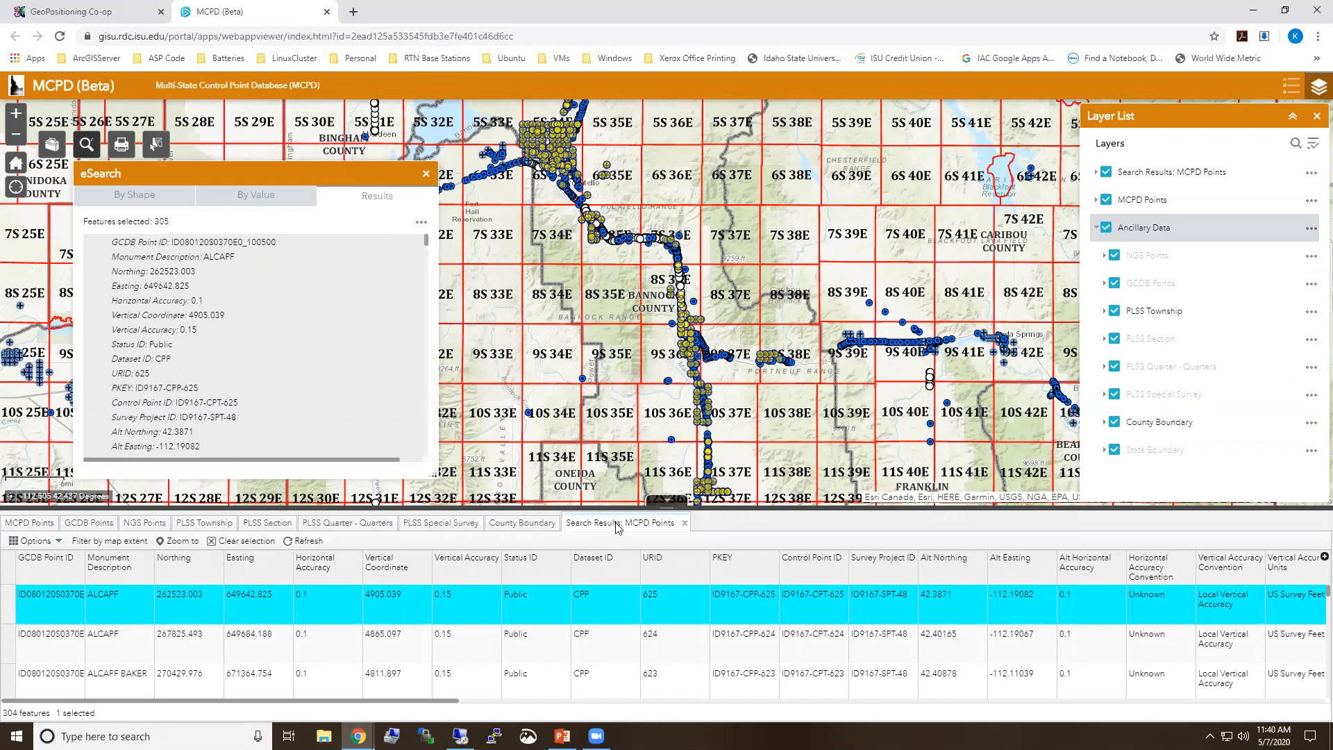
{"action": "left_click", "coordinate": [52, 544]}
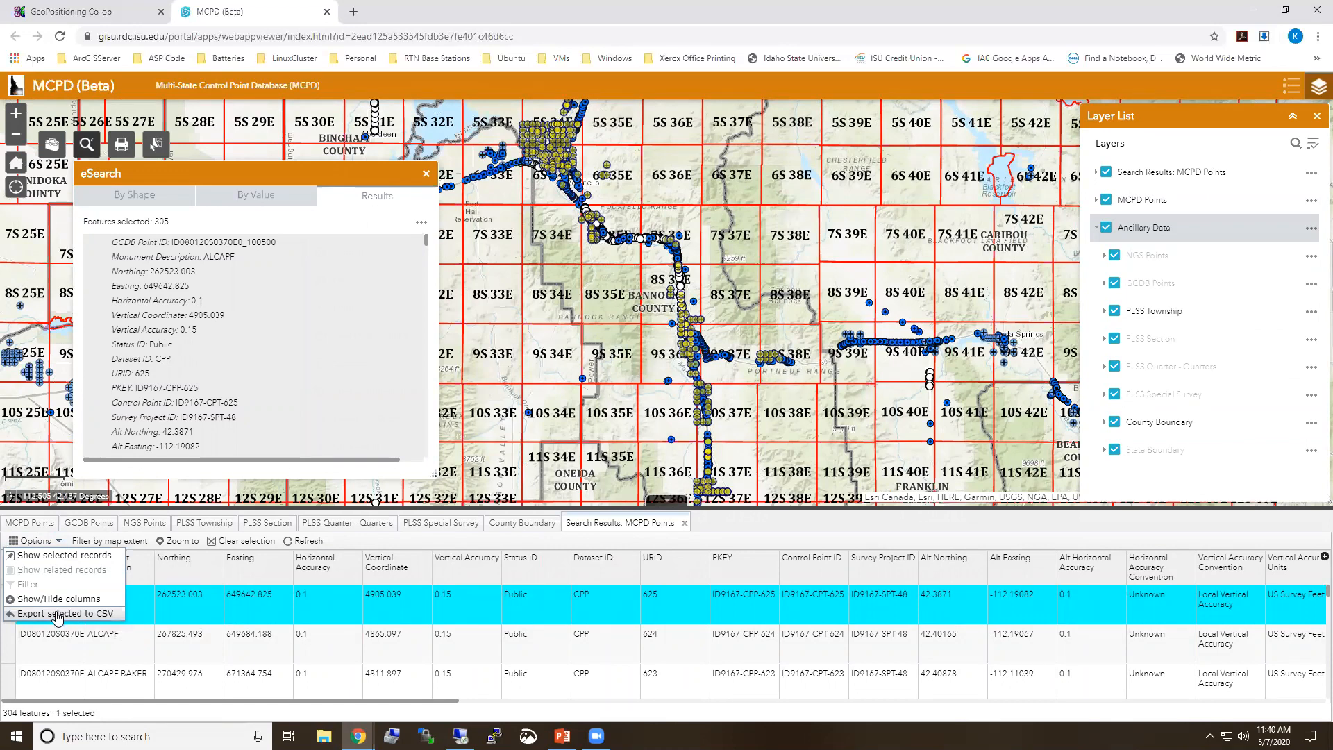
{"action": "left_click", "coordinate": [47, 546]}
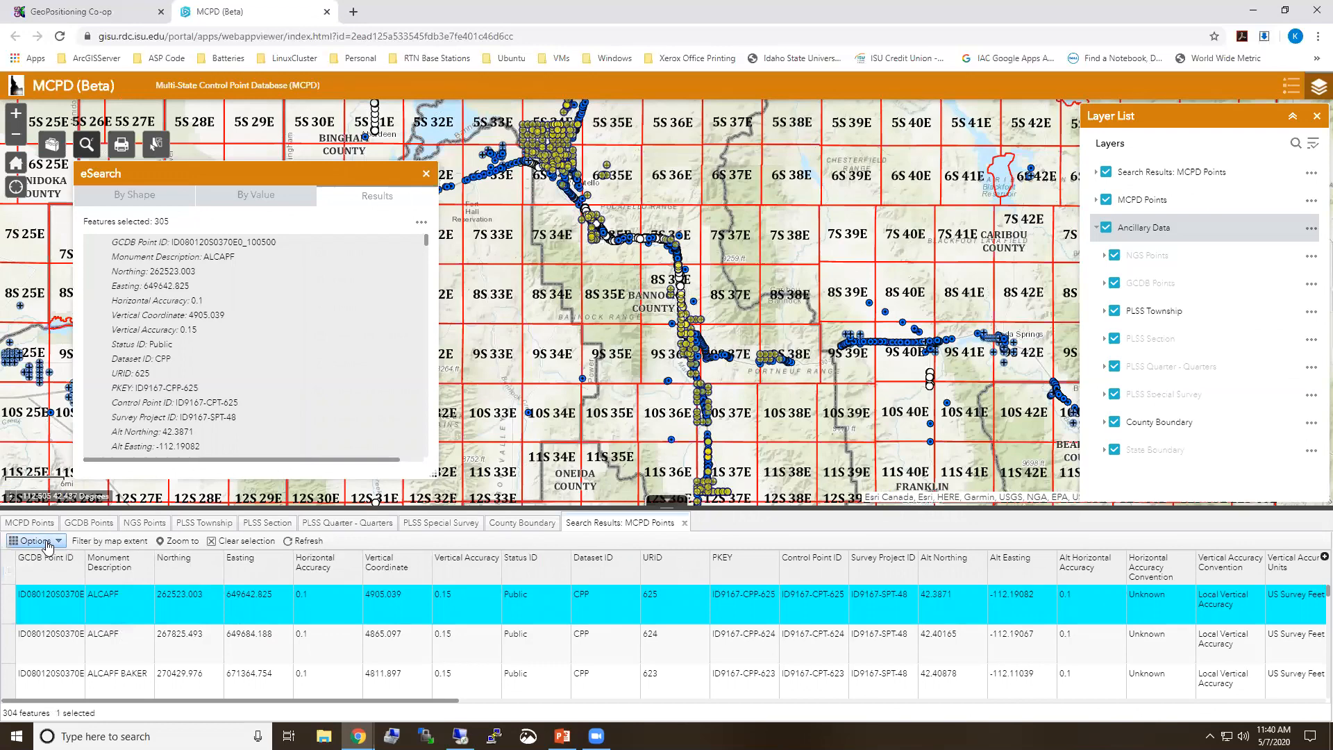
Clear the search results from the map and close eSearch.
{"action": "left_click", "coordinate": [279, 208]}
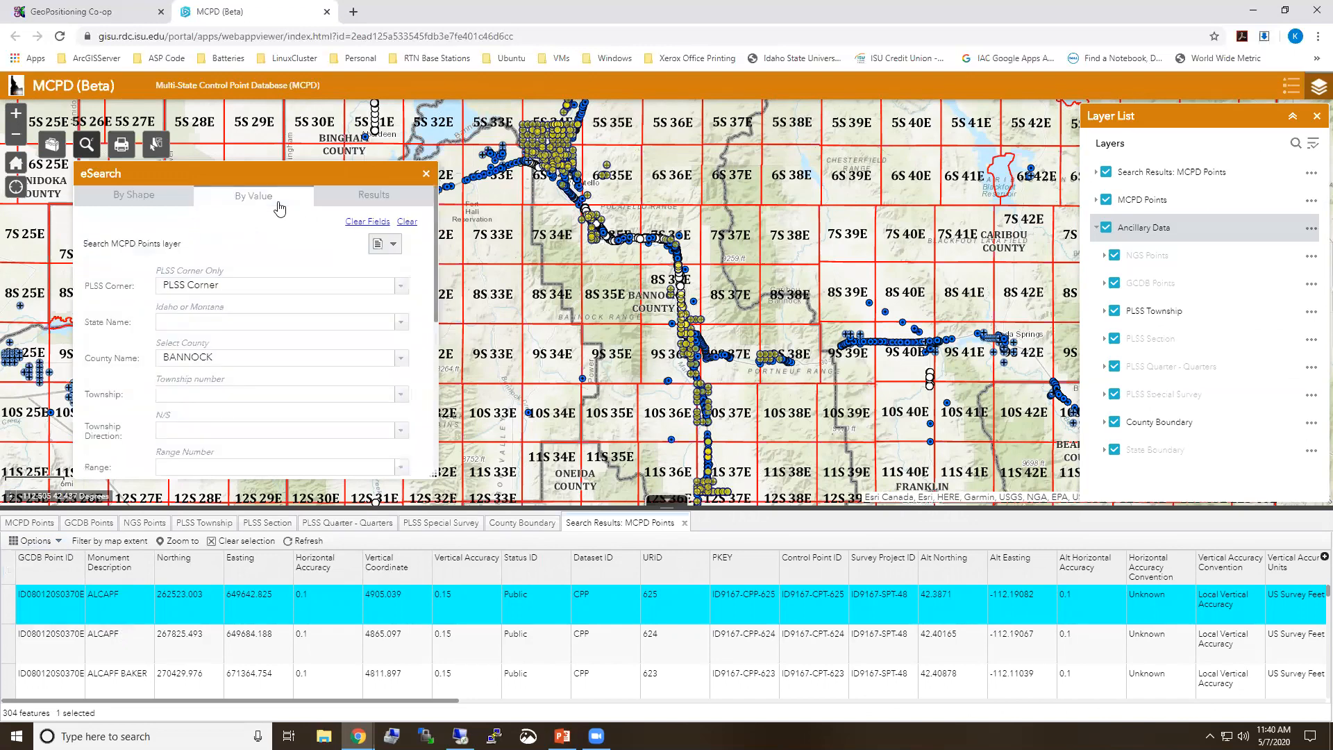
{"action": "left_click", "coordinate": [407, 222]}
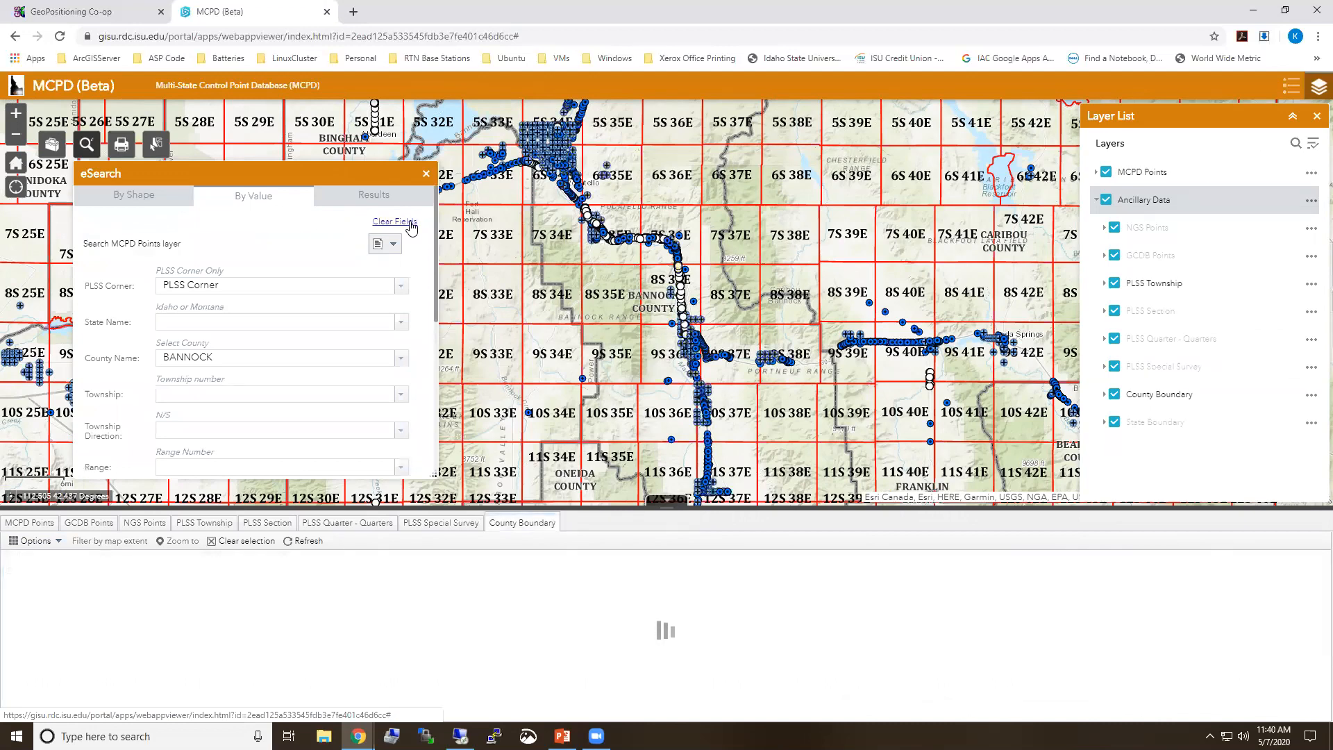
{"action": "left_click", "coordinate": [427, 175]}
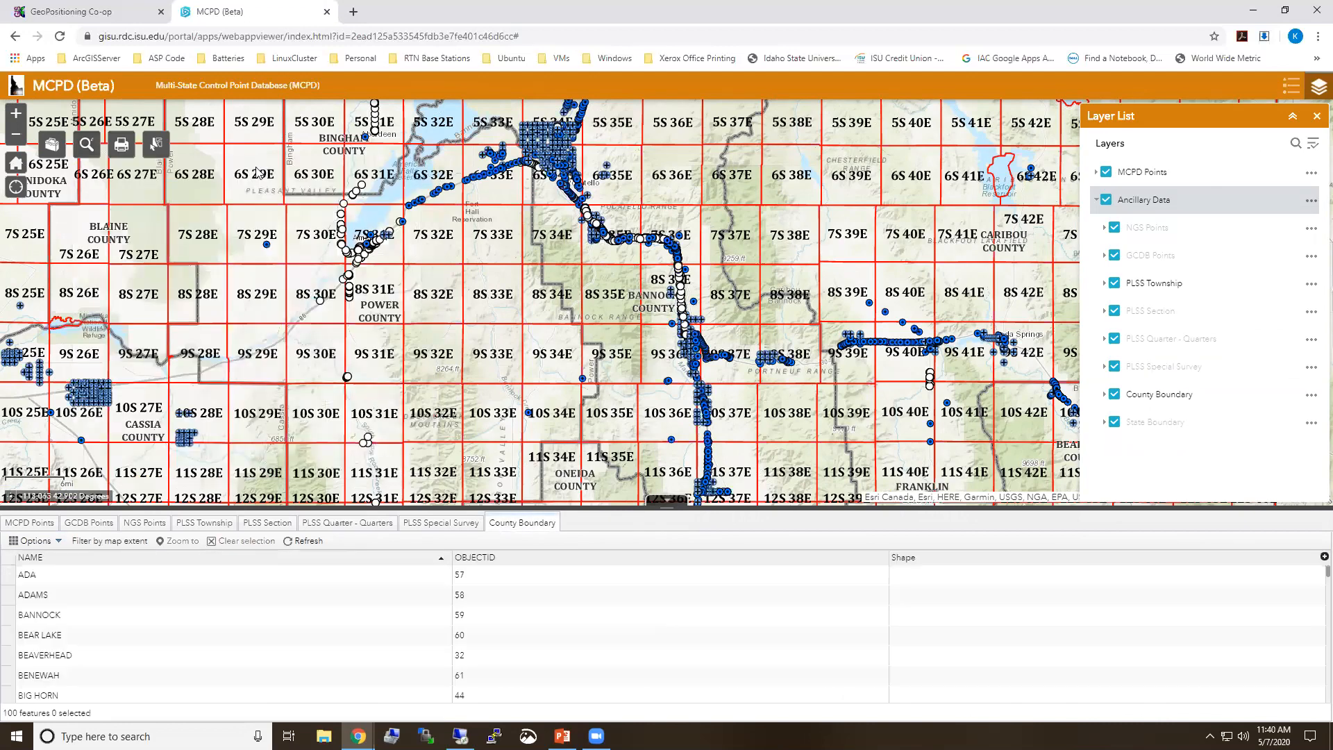
Limit the Select tool to MCPD Points by excluding PLSS Township, and select by rectangle the cluster of points beside township 6S 32E.
{"action": "left_click", "coordinate": [156, 145]}
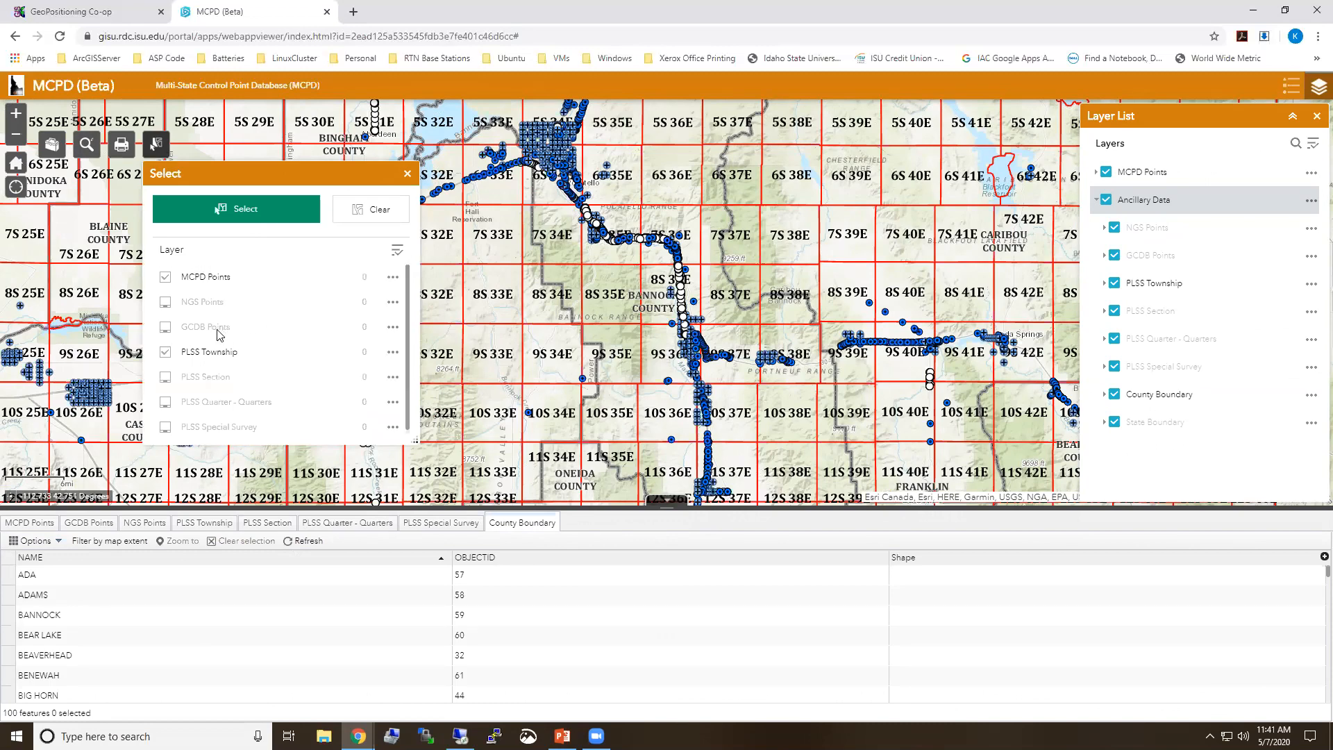
{"action": "left_click", "coordinate": [165, 355]}
{"action": "left_click_drag", "start_coordinate": [283, 175], "coordinate": [170, 170]}
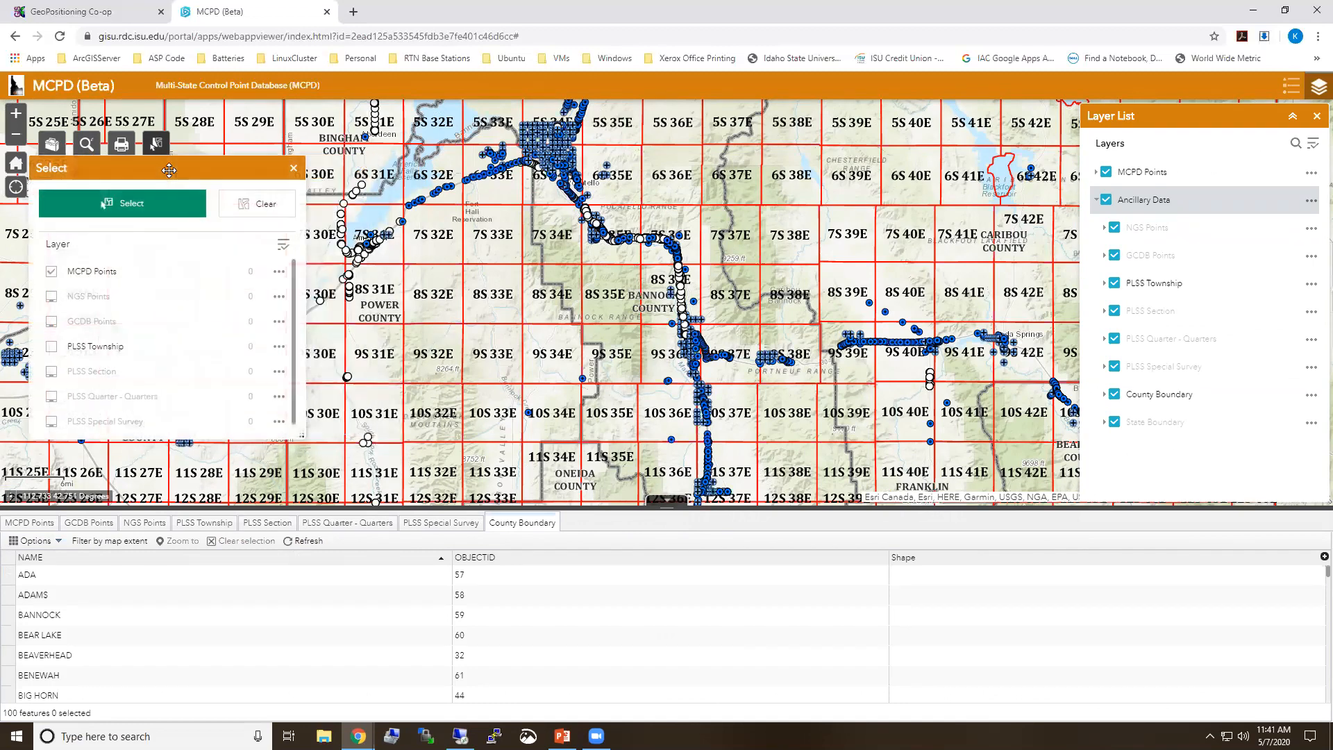
{"action": "left_click", "coordinate": [140, 208]}
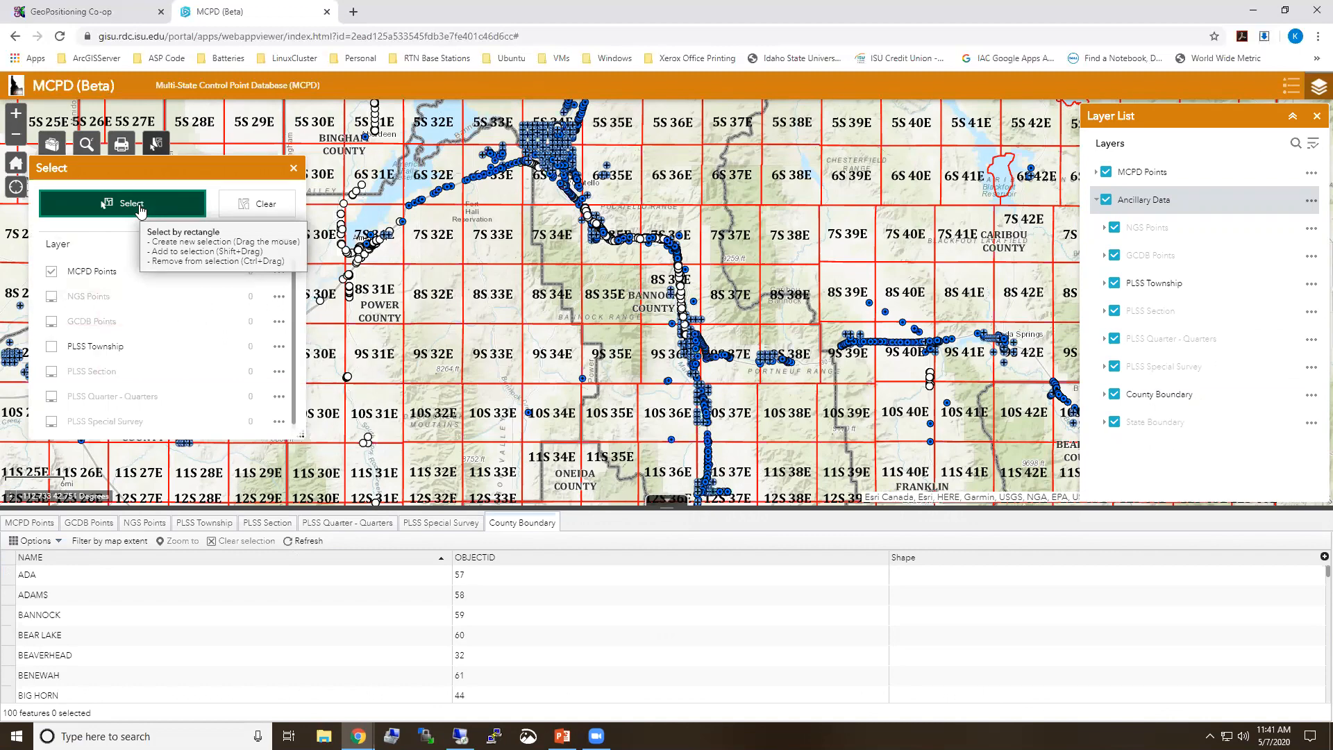
{"action": "left_click", "coordinate": [141, 209]}
{"action": "left_click_drag", "start_coordinate": [390, 188], "coordinate": [429, 213]}
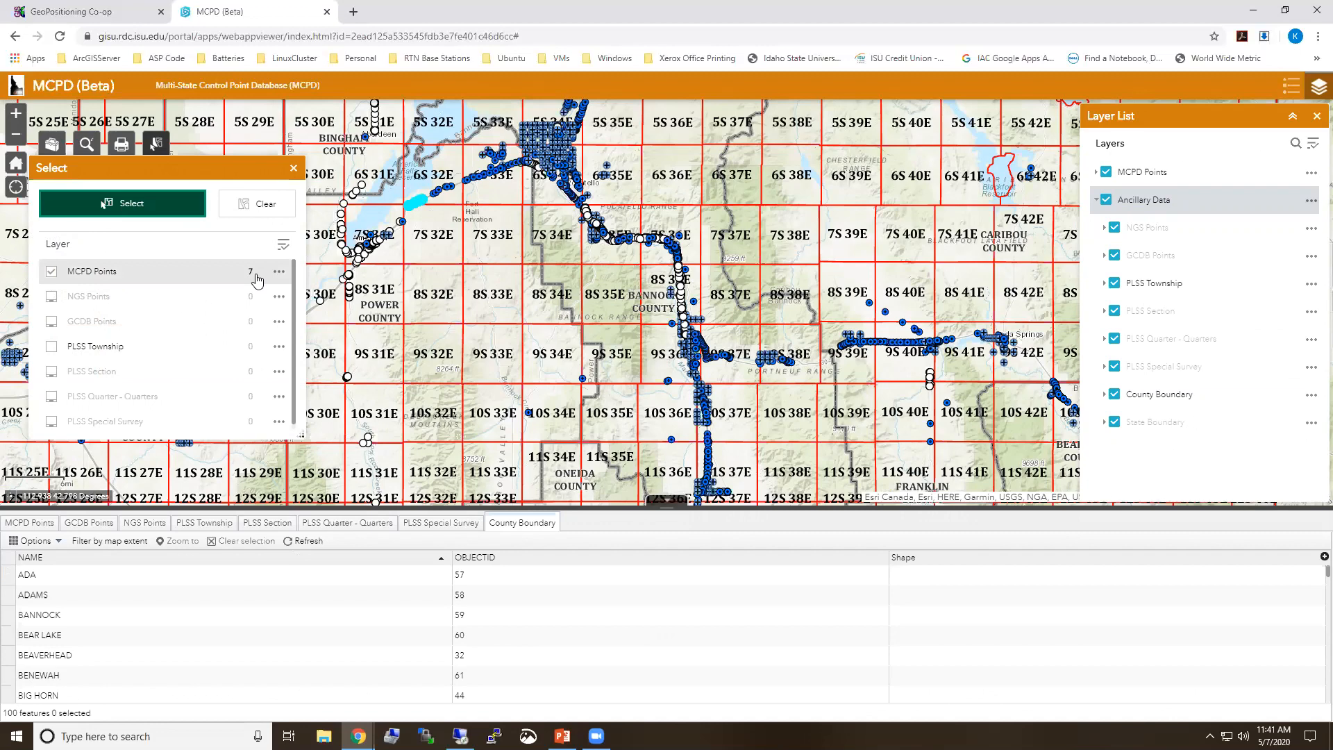
Show only the selected records in the MCPD Points attribute table.
{"action": "left_click", "coordinate": [36, 528]}
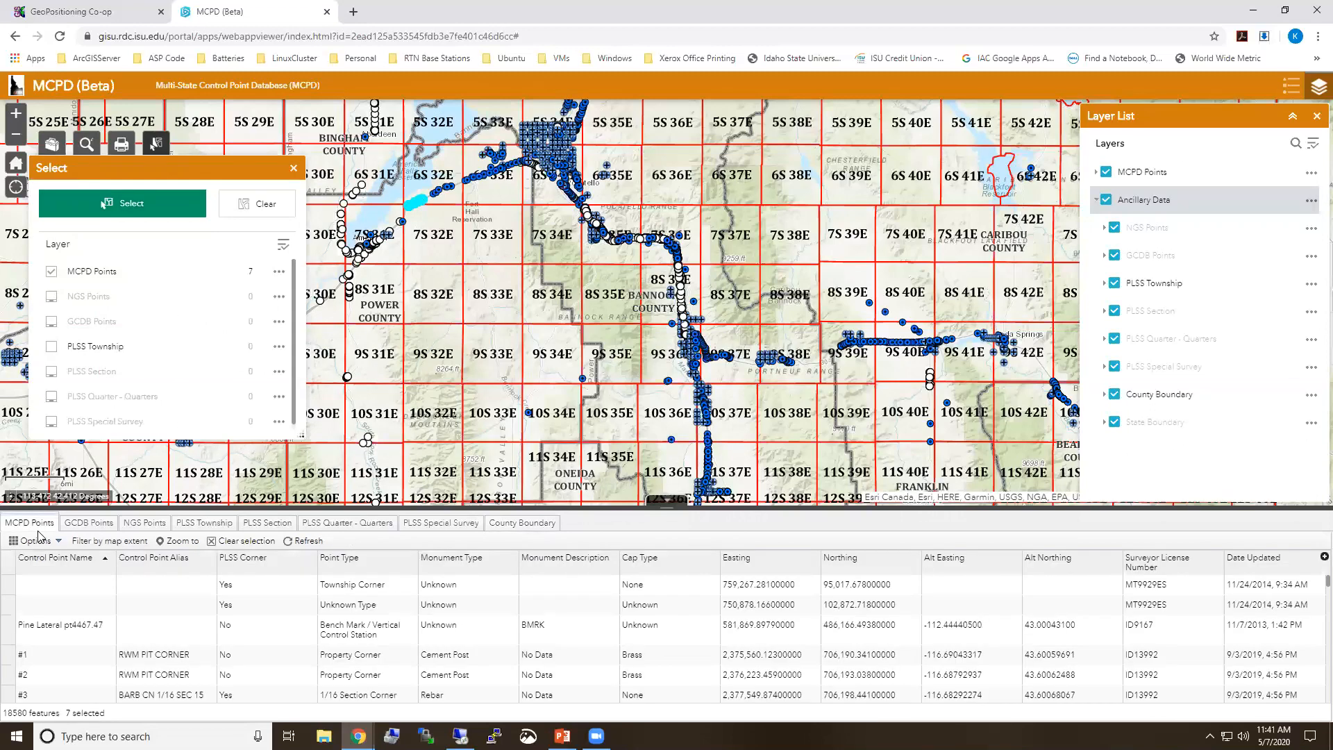
{"action": "left_click", "coordinate": [54, 545]}
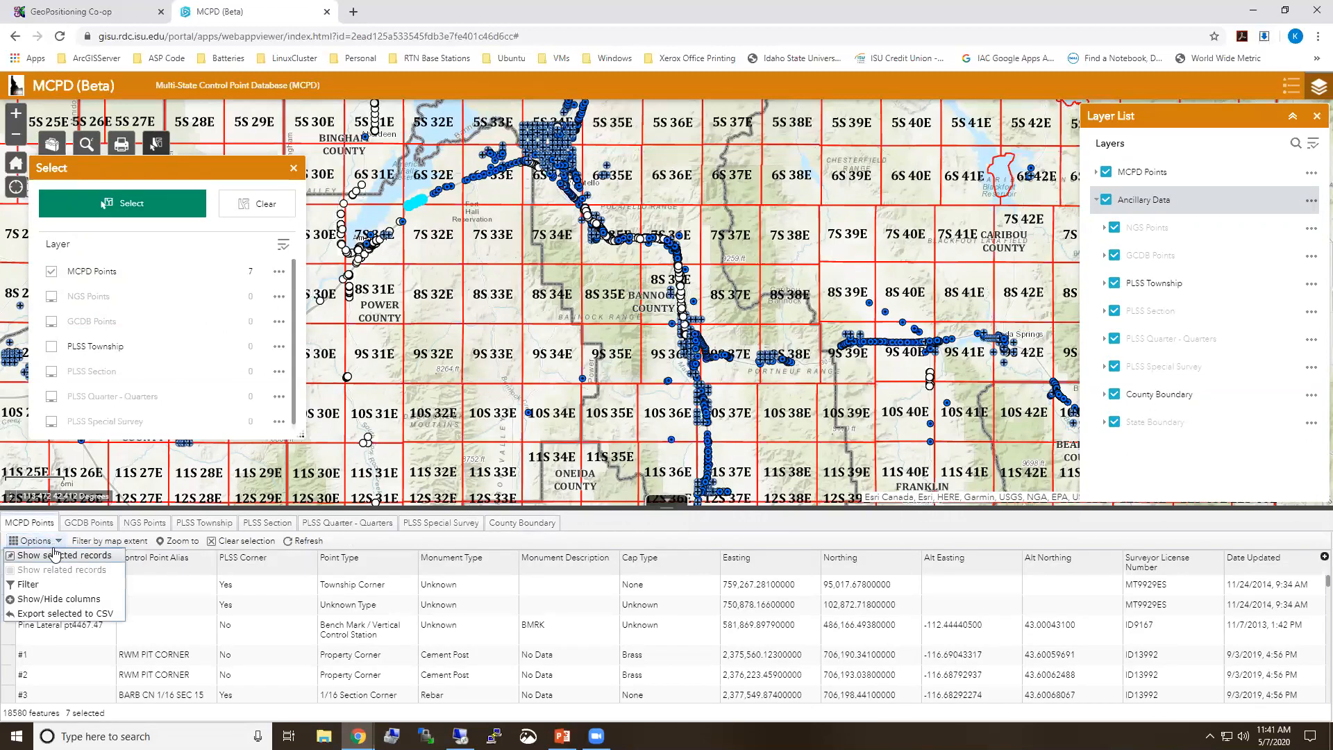
{"action": "left_click", "coordinate": [55, 555]}
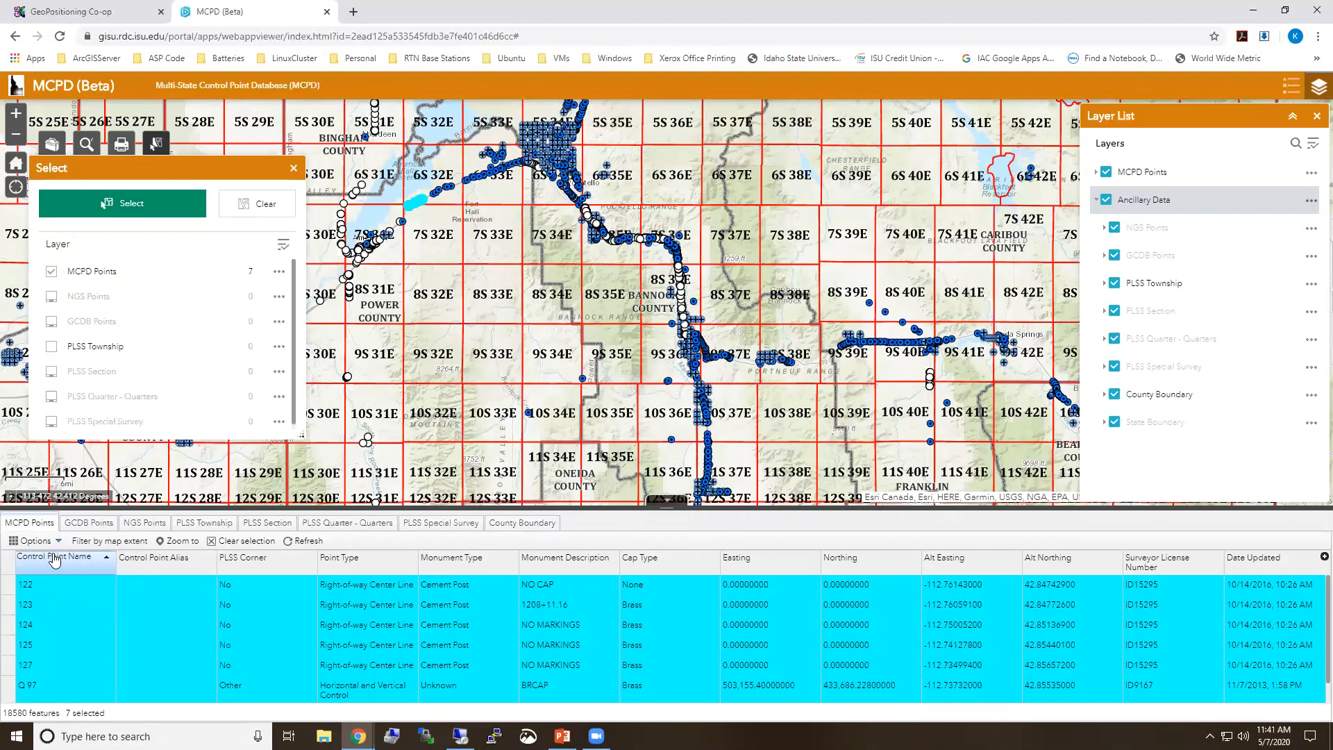
Review the export and save options for the selected MCPD Points in the attribute table and the layer's selection actions.
{"action": "left_click", "coordinate": [53, 544]}
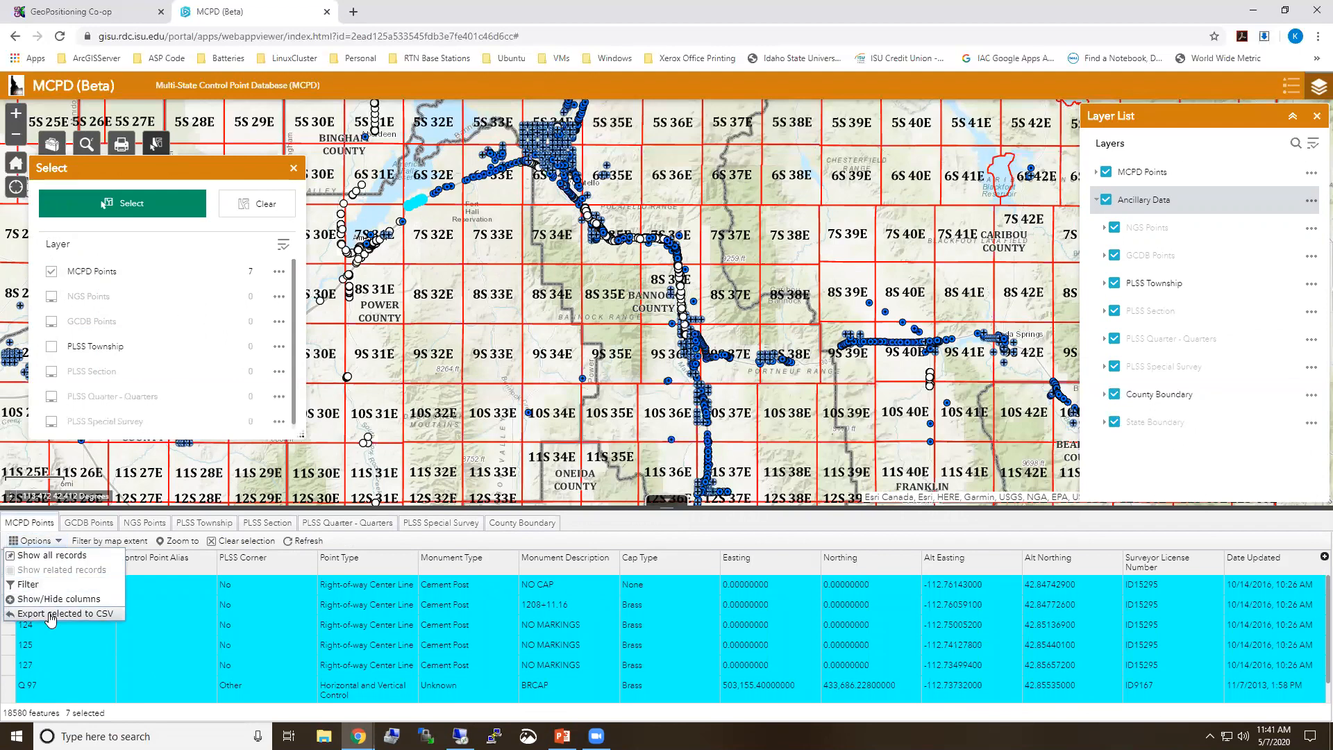
{"action": "left_click", "coordinate": [279, 274]}
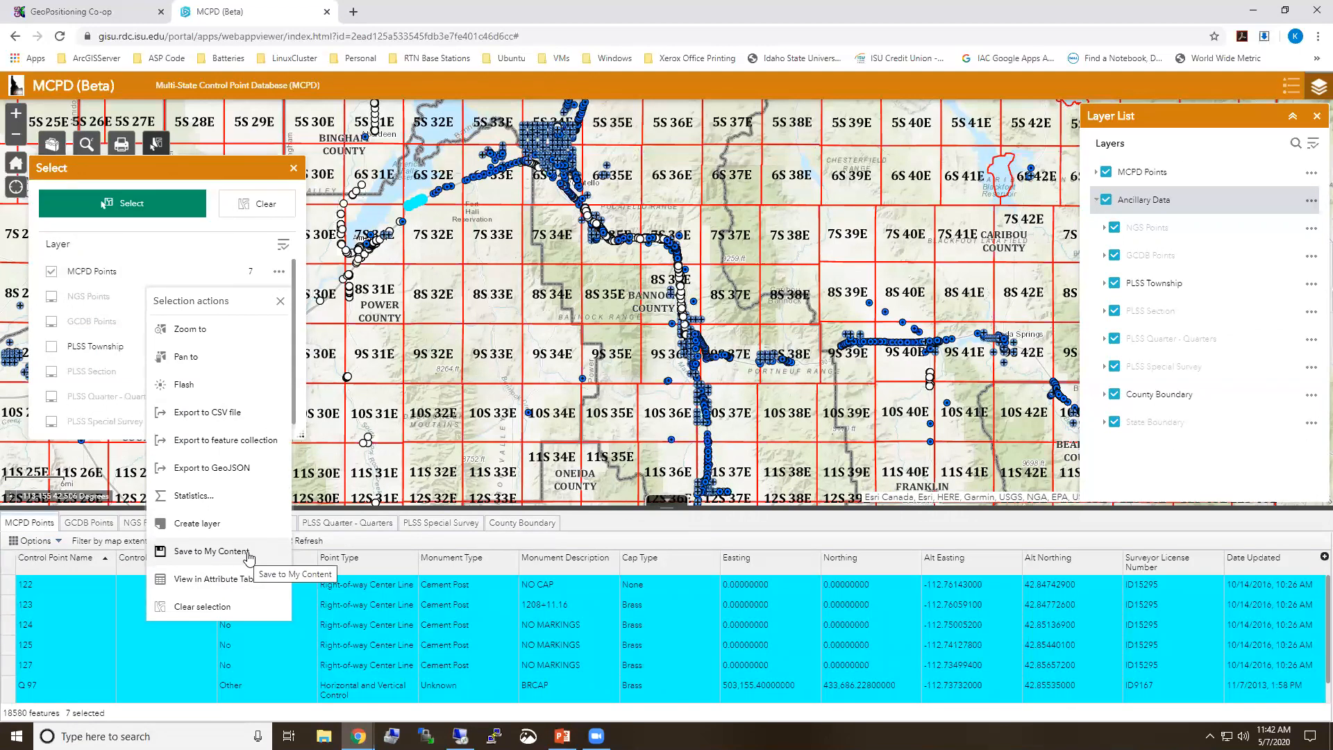
{"action": "left_click", "coordinate": [217, 250]}
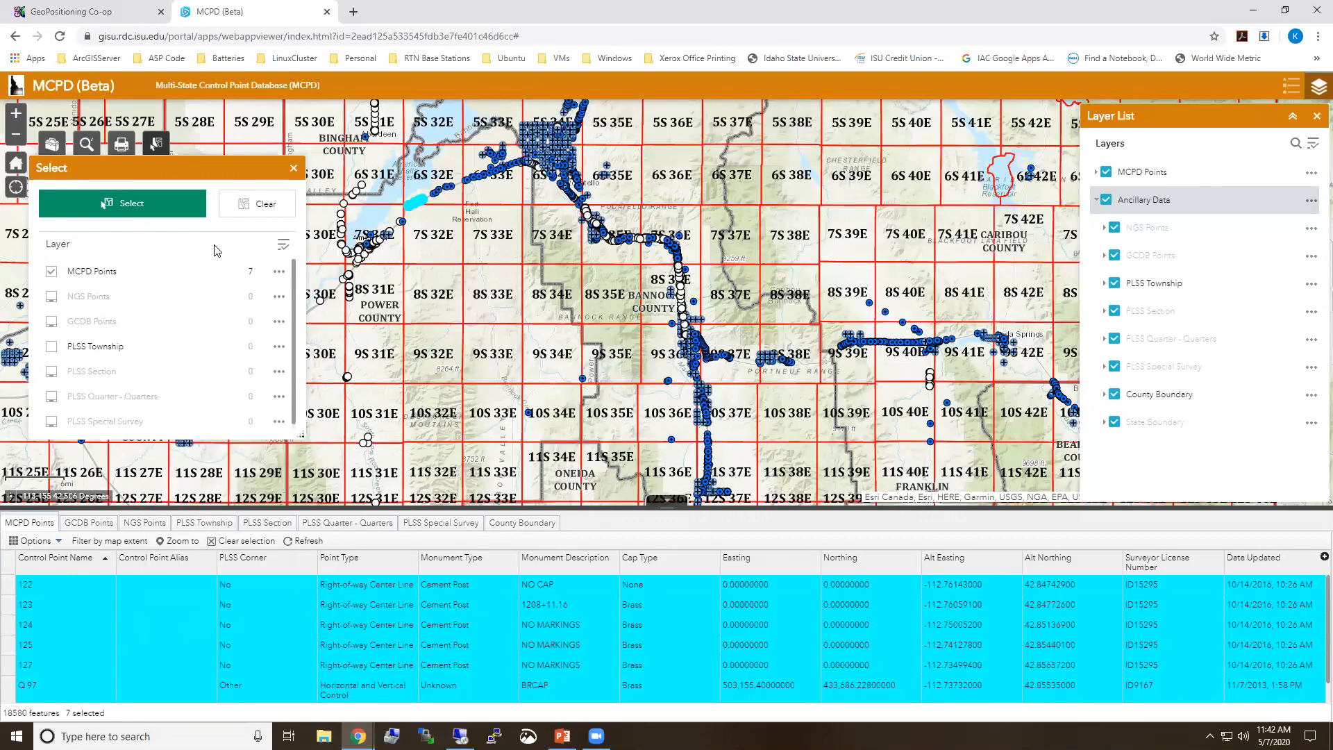
Clear the current point selection and close the Select tool.
{"action": "left_click", "coordinate": [251, 218]}
{"action": "left_click", "coordinate": [293, 168]}
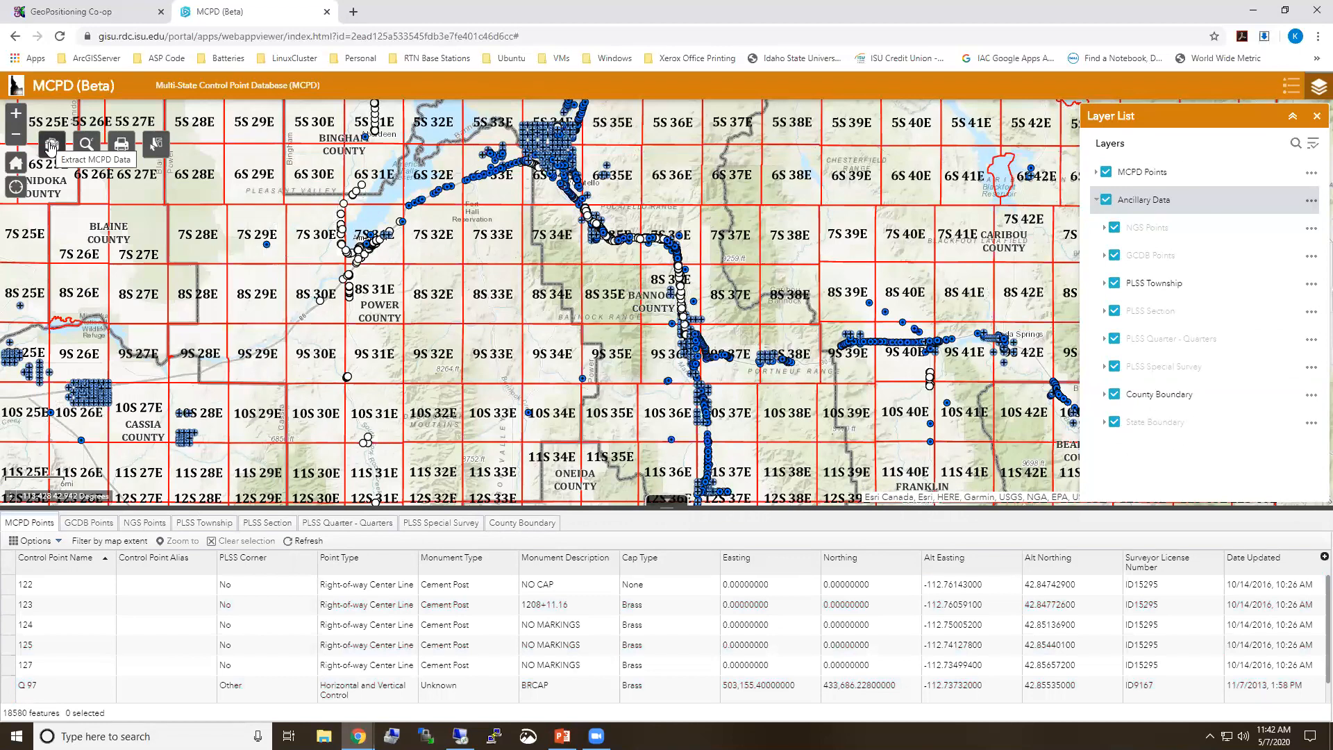
Set up Extract MCPD Data to clip MCPD Points within a rectangle around the point cluster beside township 6S 32E.
{"action": "left_click", "coordinate": [51, 146]}
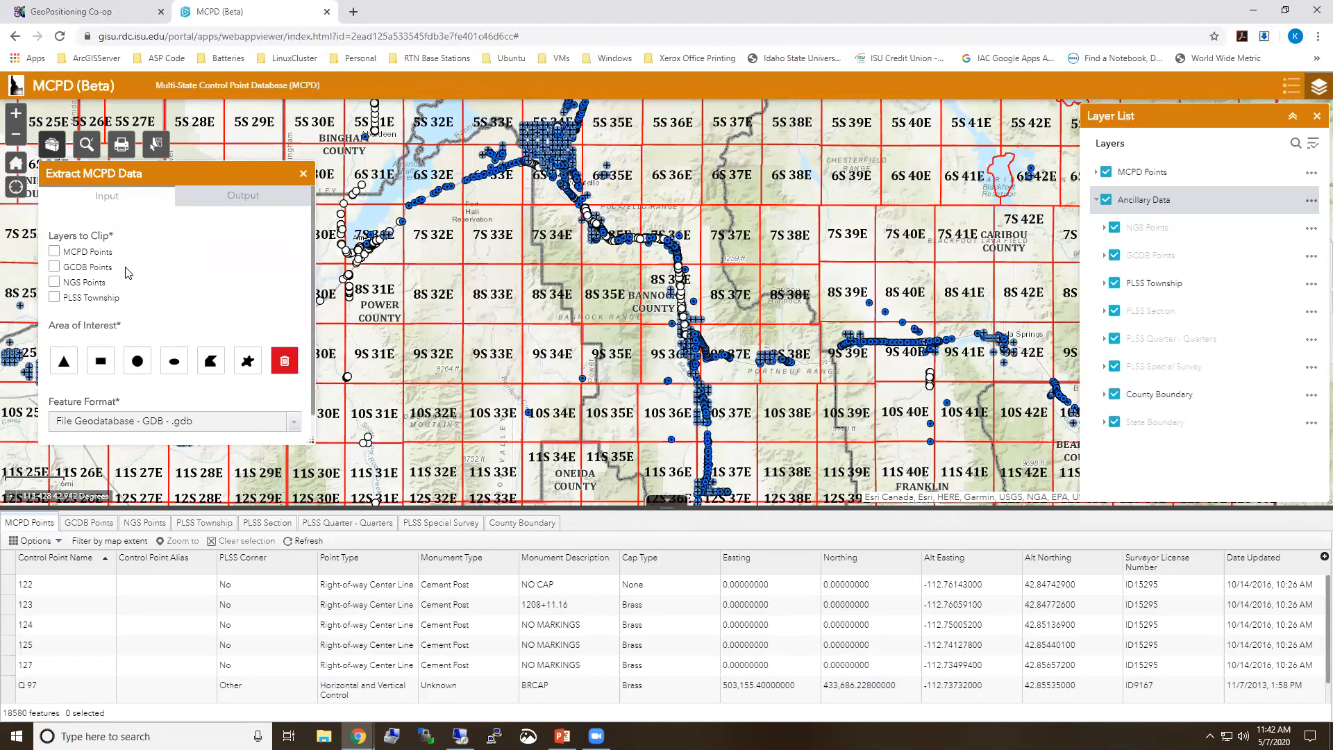
{"action": "left_click", "coordinate": [55, 252]}
{"action": "left_click", "coordinate": [99, 362]}
{"action": "left_click_drag", "start_coordinate": [399, 184], "coordinate": [428, 219]}
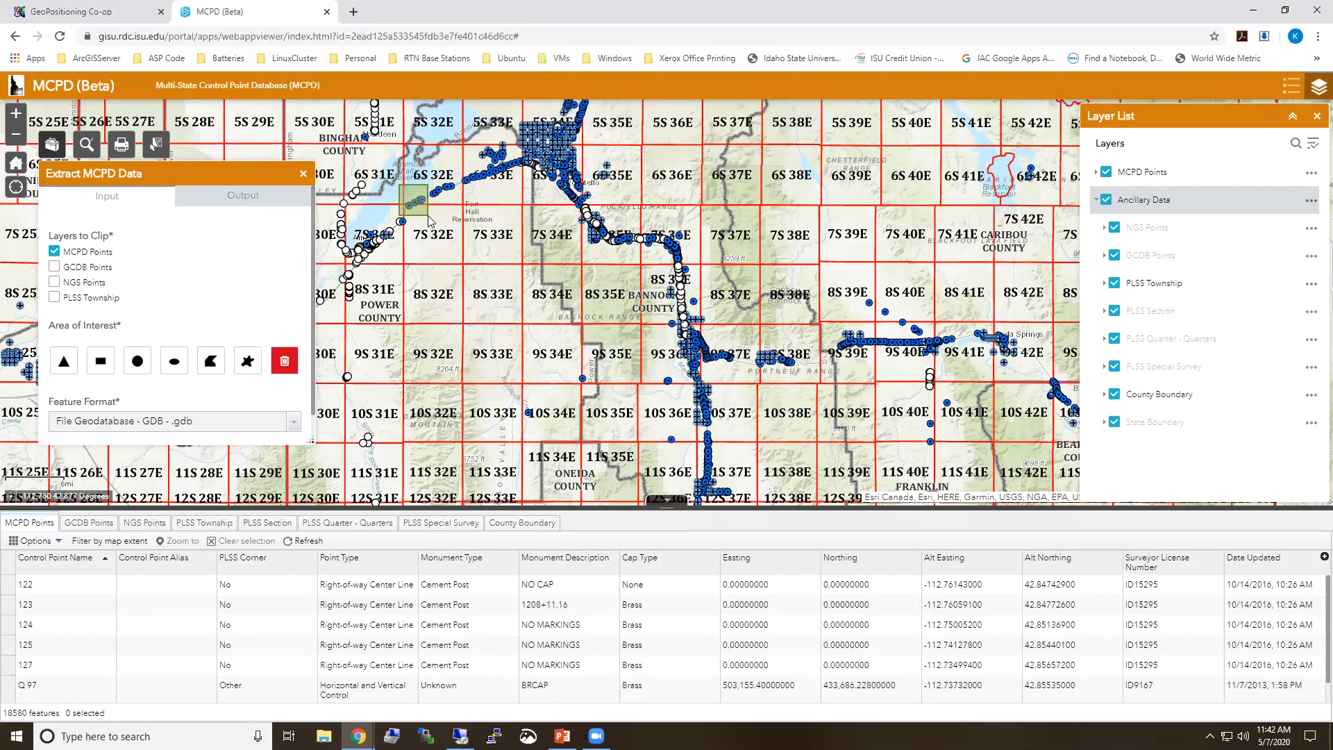
Review the available feature formats, keep File Geodatabase - GDB - .gdb, and run the extraction.
{"action": "left_click", "coordinate": [295, 422]}
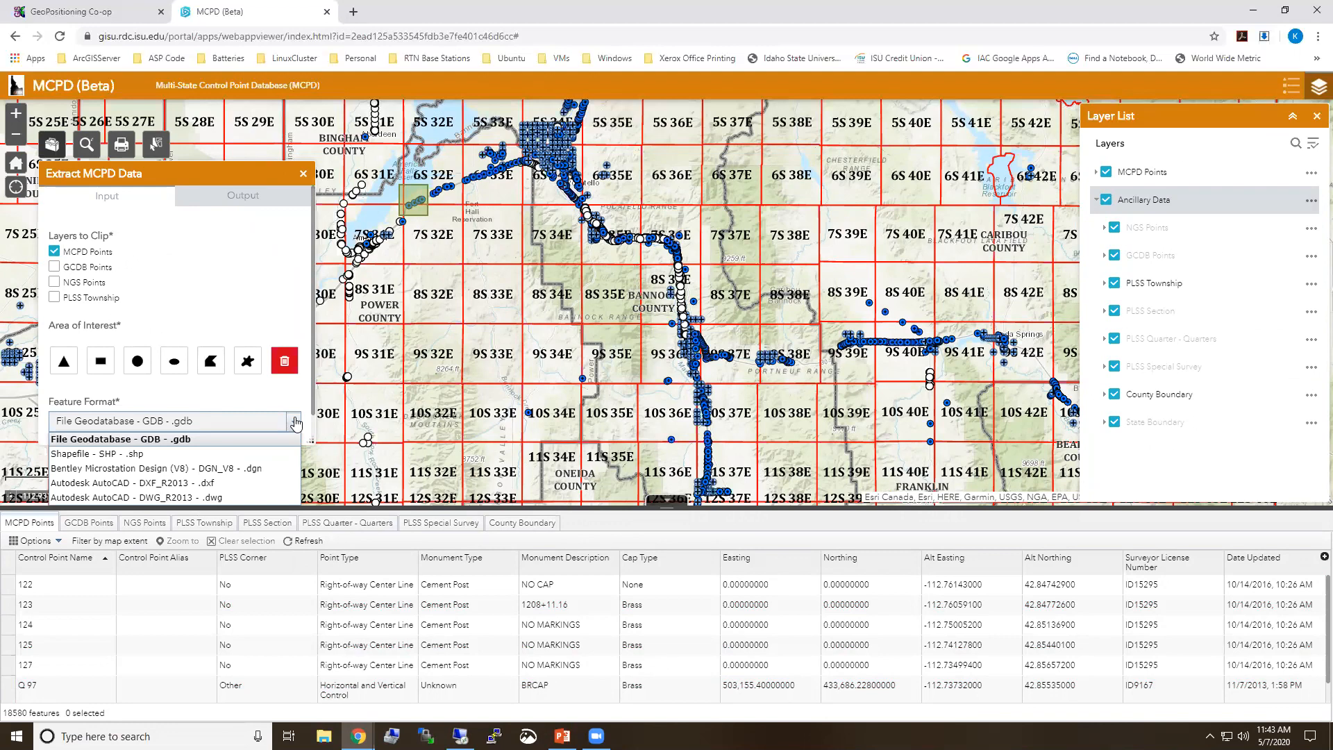
{"action": "left_click", "coordinate": [295, 422]}
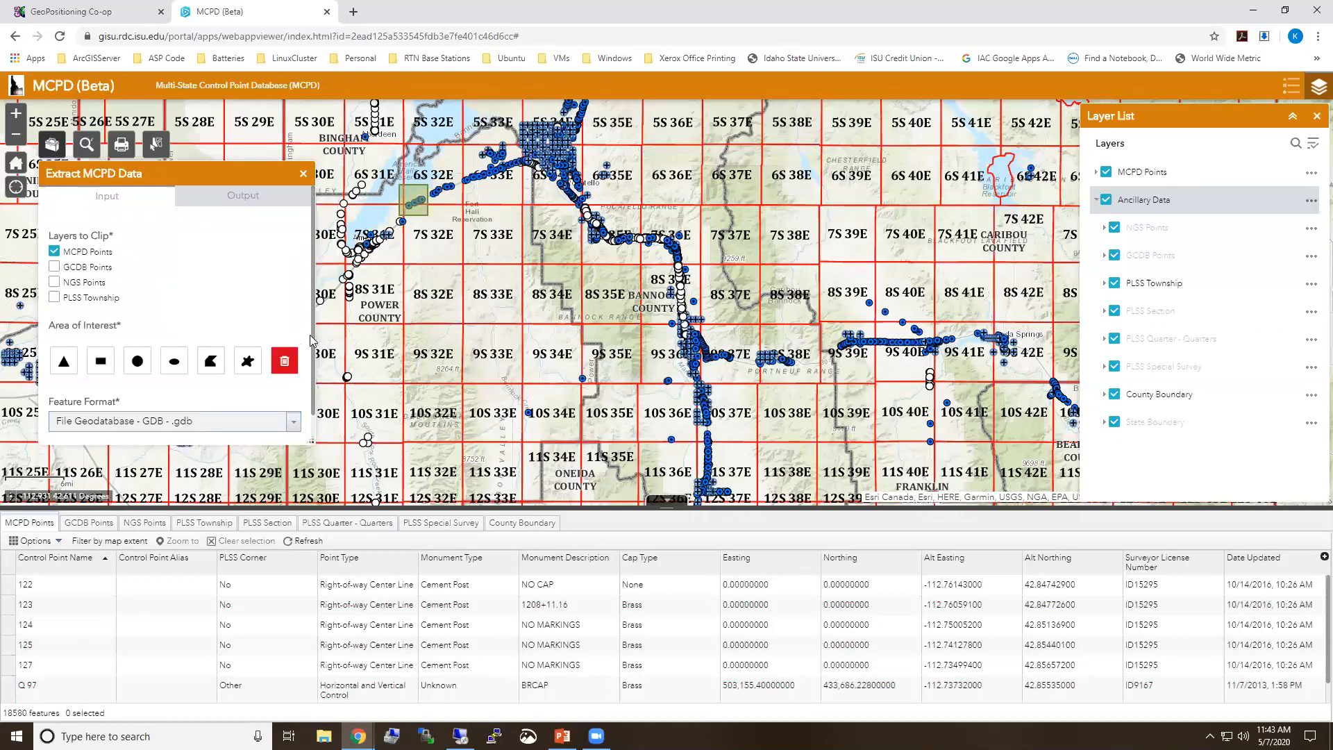
{"action": "scroll", "coordinate": [303, 399], "scroll_direction": "down", "scroll_amount": 1}
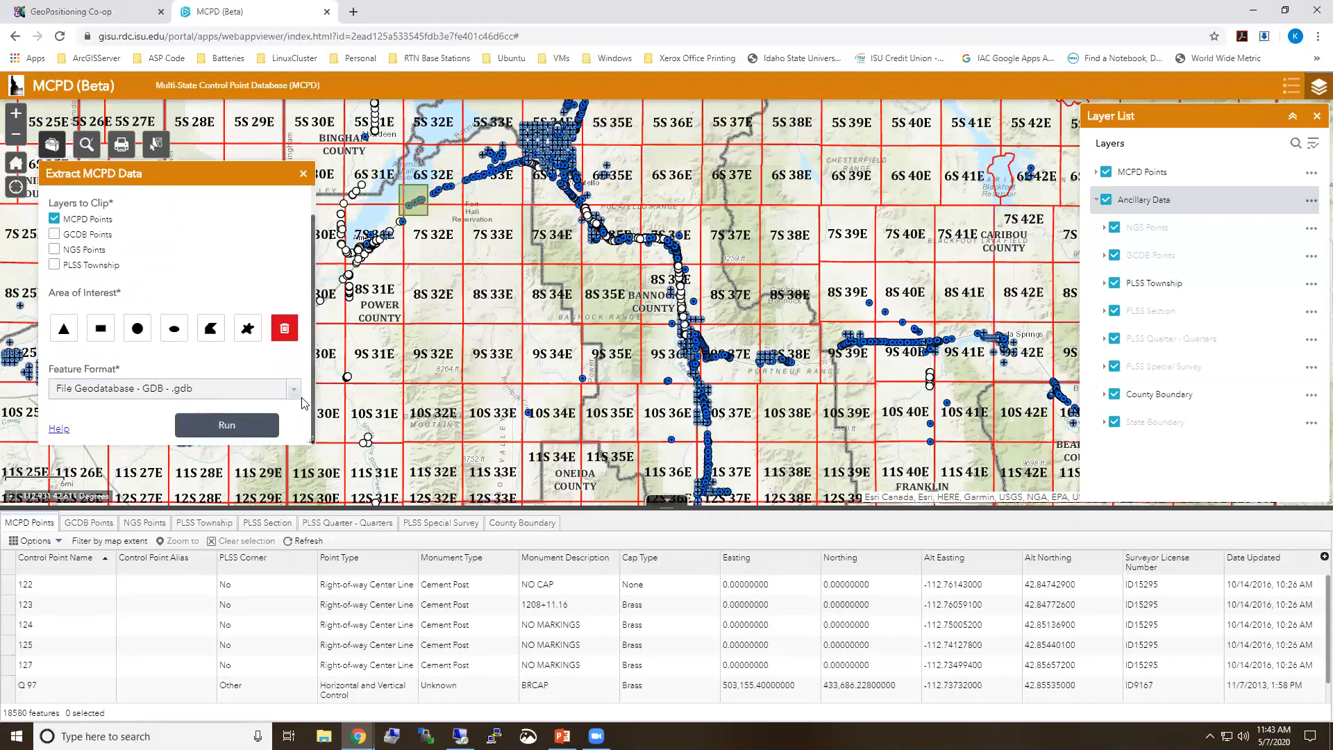
{"action": "left_click", "coordinate": [215, 430]}
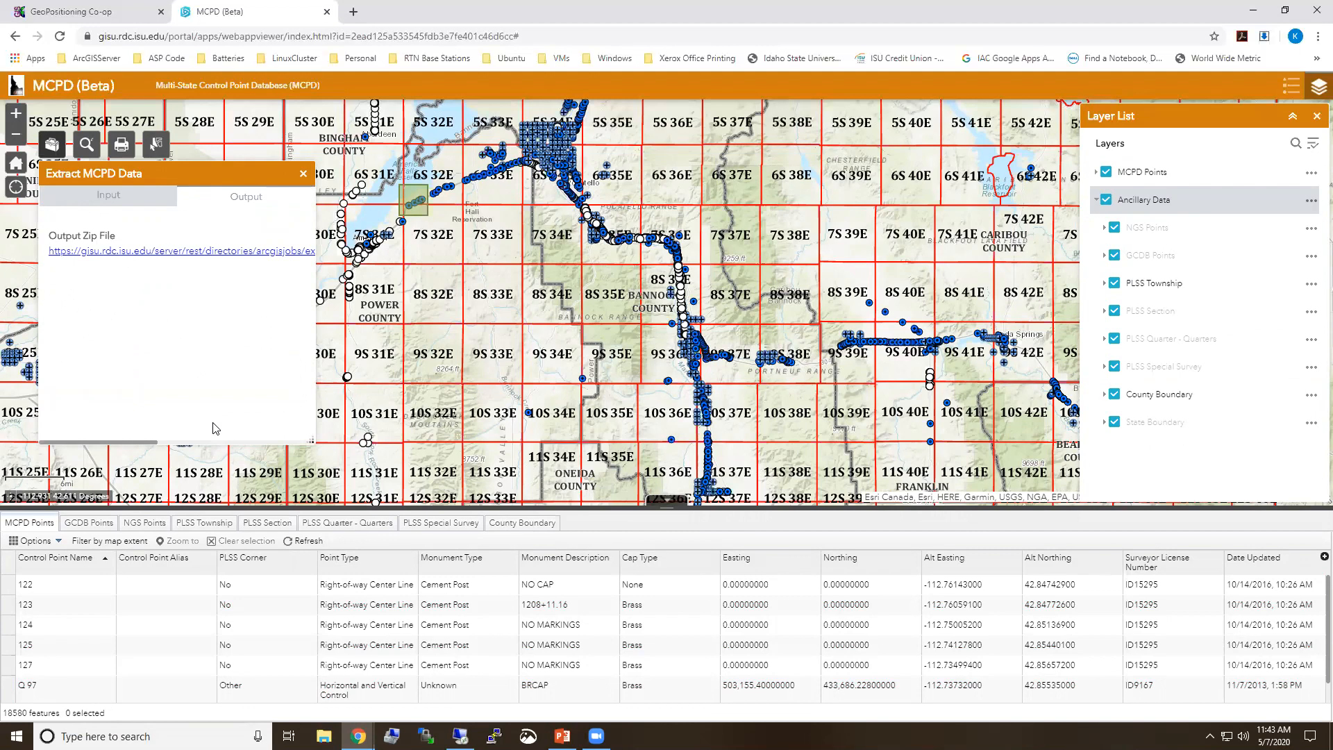
Open the download of the output zip file, cancel saving it, and close Extract MCPD Data.
{"action": "left_click", "coordinate": [158, 251]}
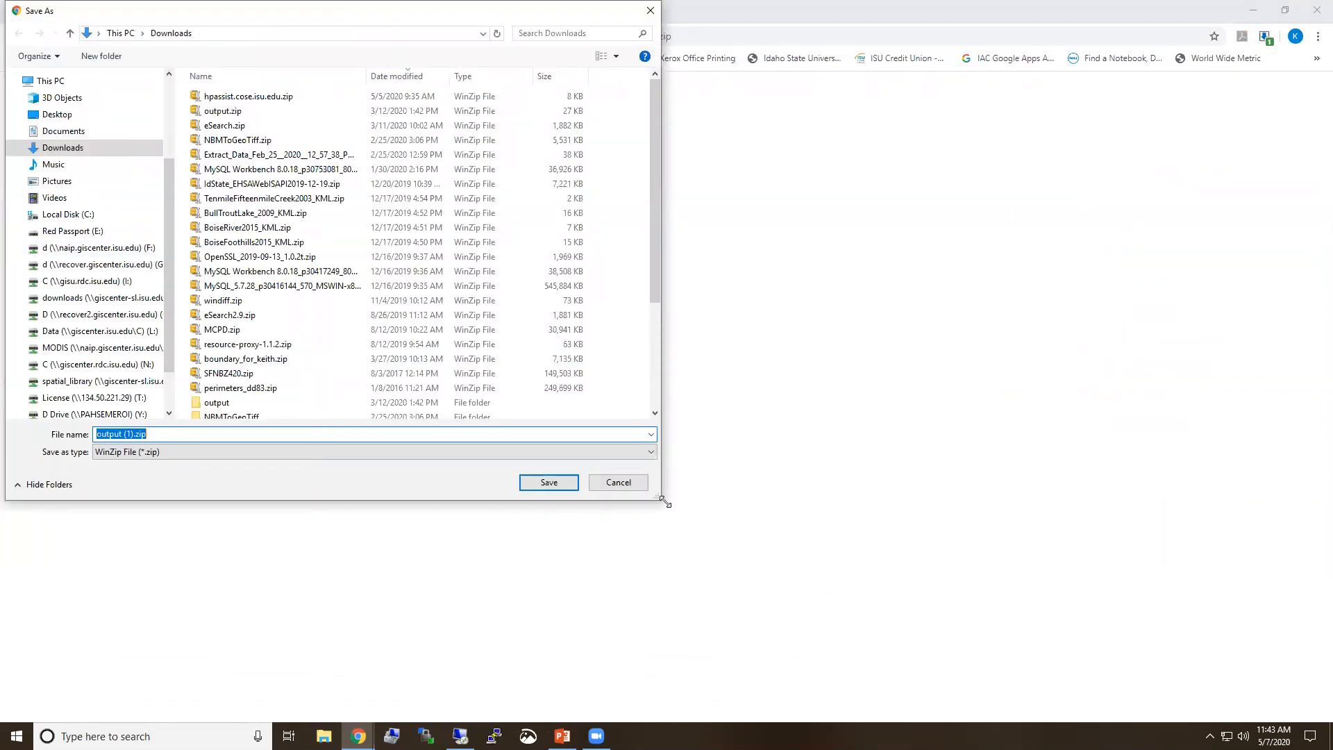
{"action": "left_click", "coordinate": [637, 485]}
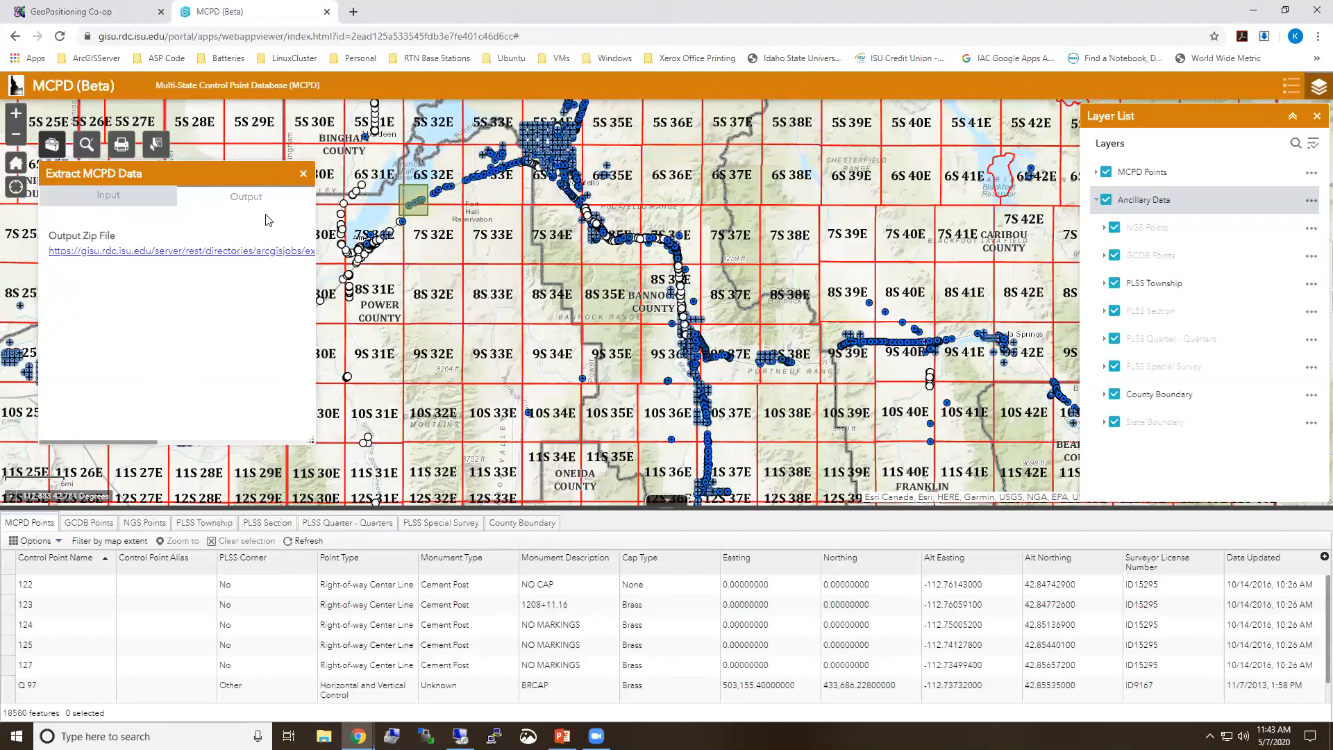
{"action": "left_click", "coordinate": [303, 174]}
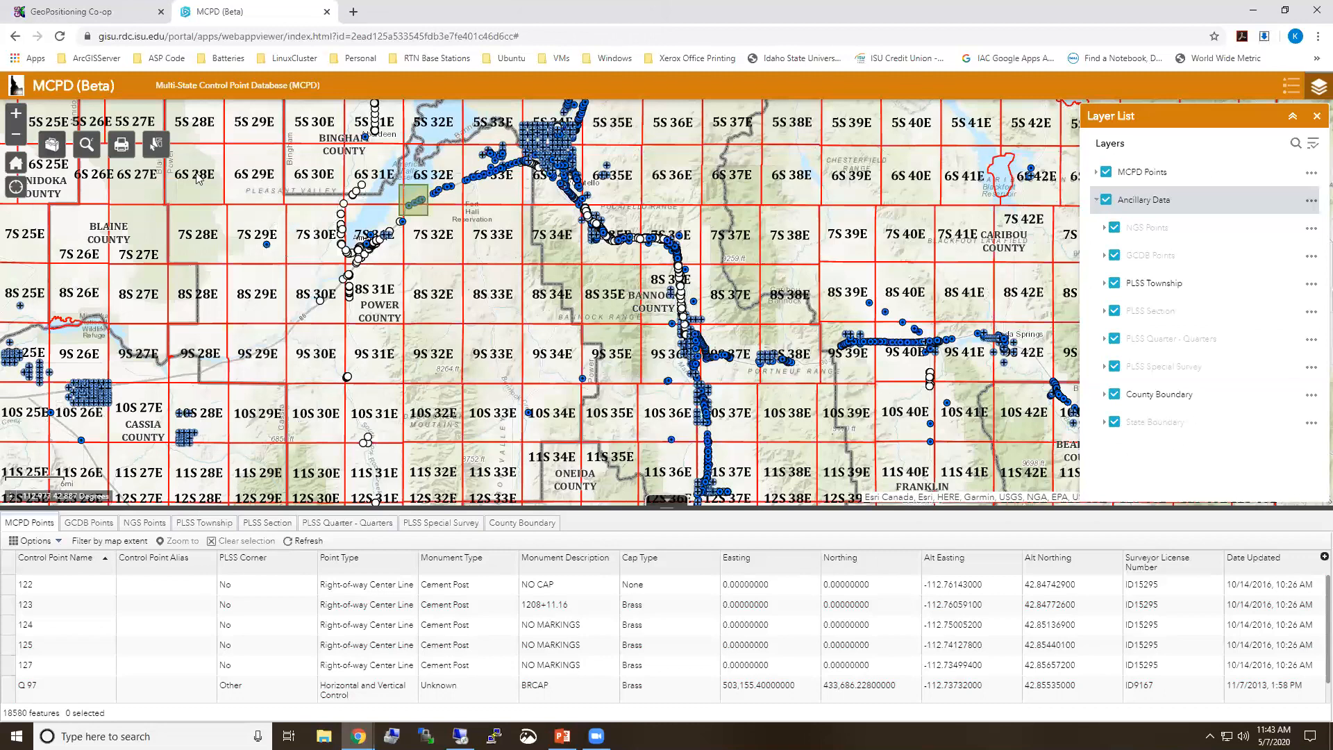
Open the Print tool and review its layout choices and advanced print settings.
{"action": "left_click", "coordinate": [122, 147]}
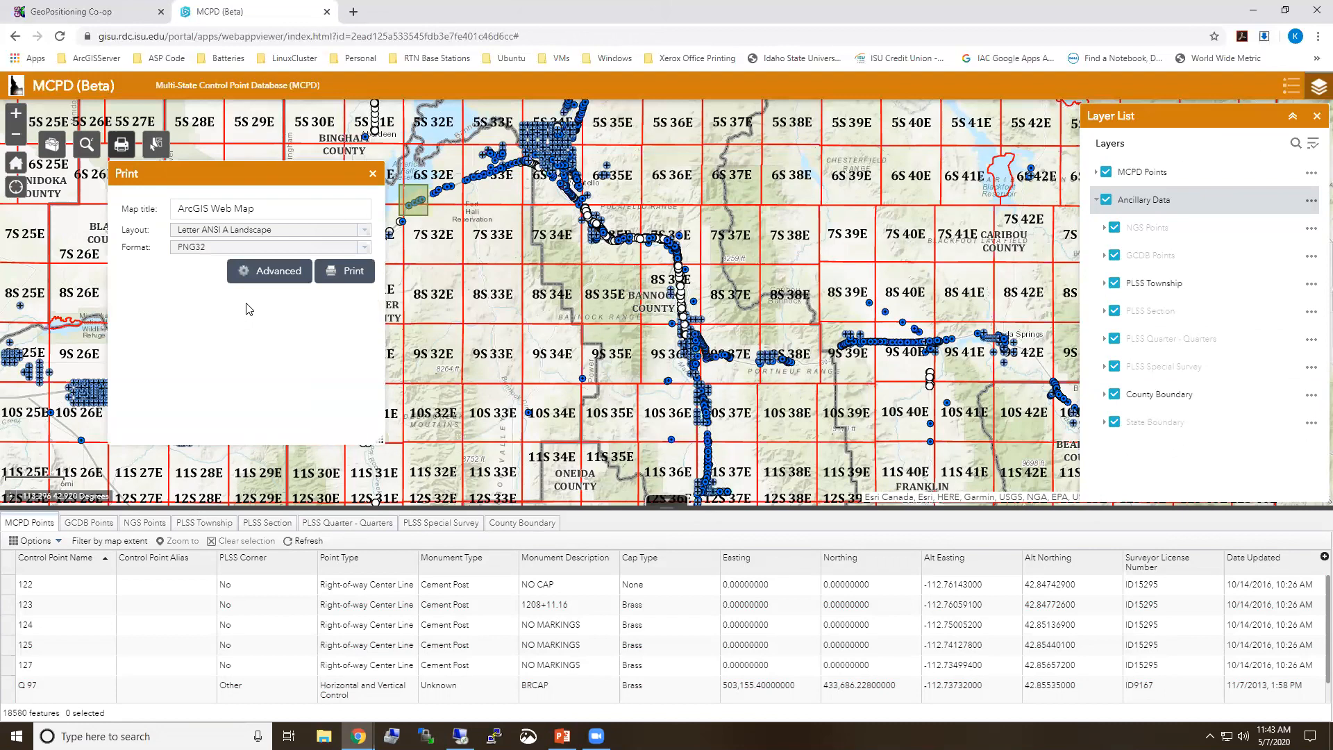
{"action": "left_click", "coordinate": [361, 235]}
{"action": "left_click", "coordinate": [361, 236]}
{"action": "left_click", "coordinate": [278, 271]}
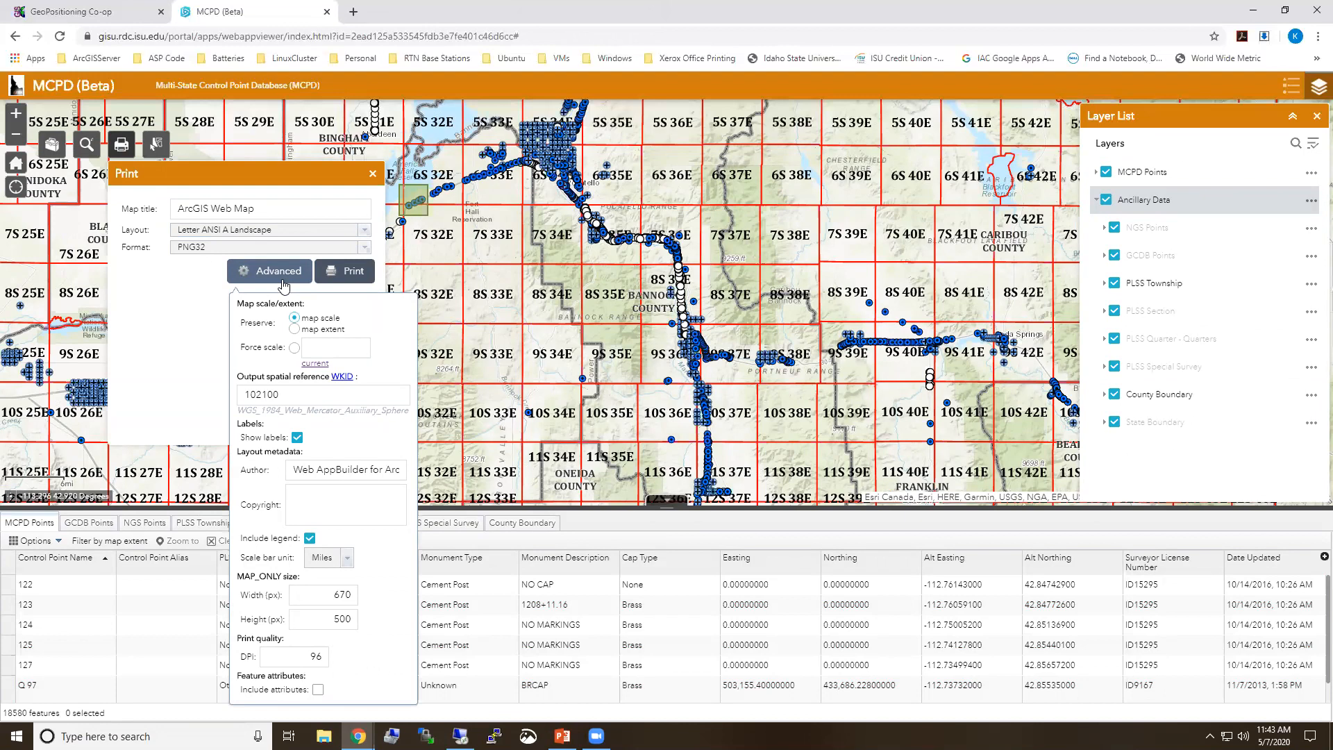
{"action": "left_click", "coordinate": [281, 272]}
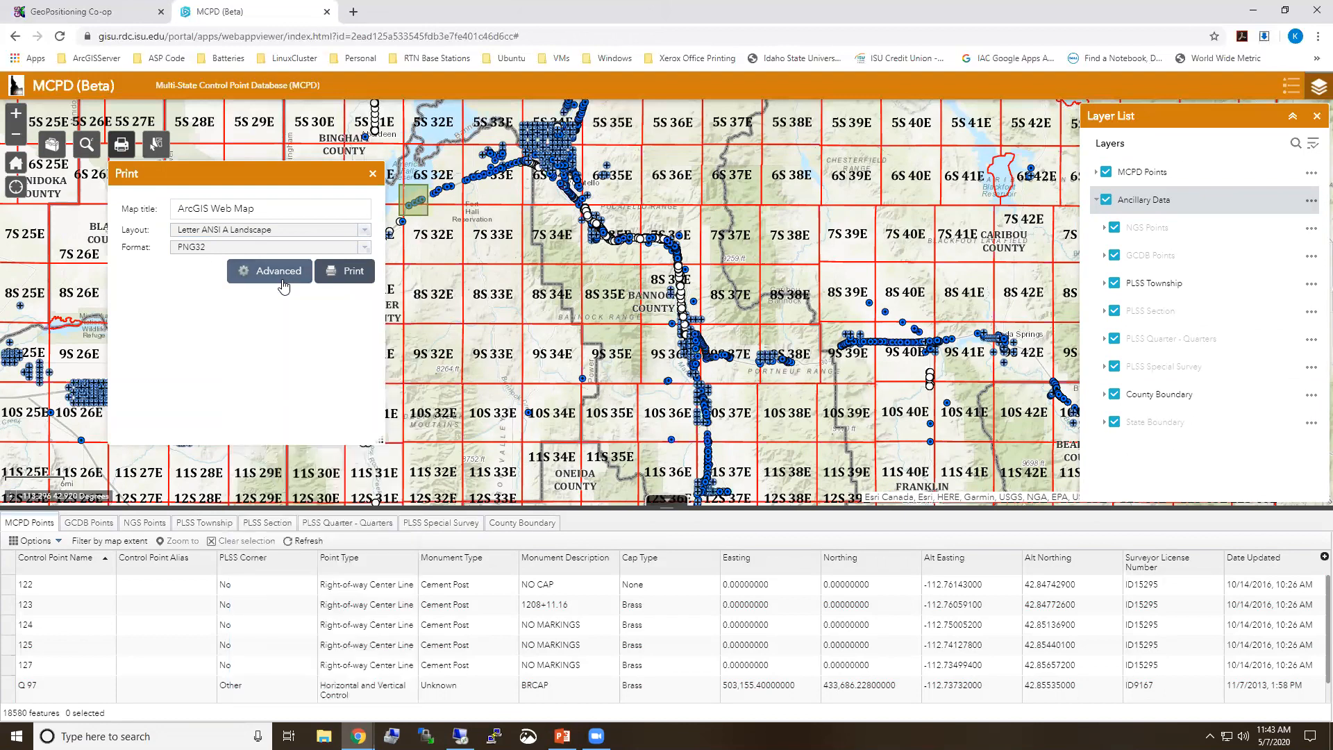
Print the map as a Letter ANSI A Landscape PNG32 titled ArcGIS Web Map and open the resulting image.
{"action": "left_click", "coordinate": [340, 275]}
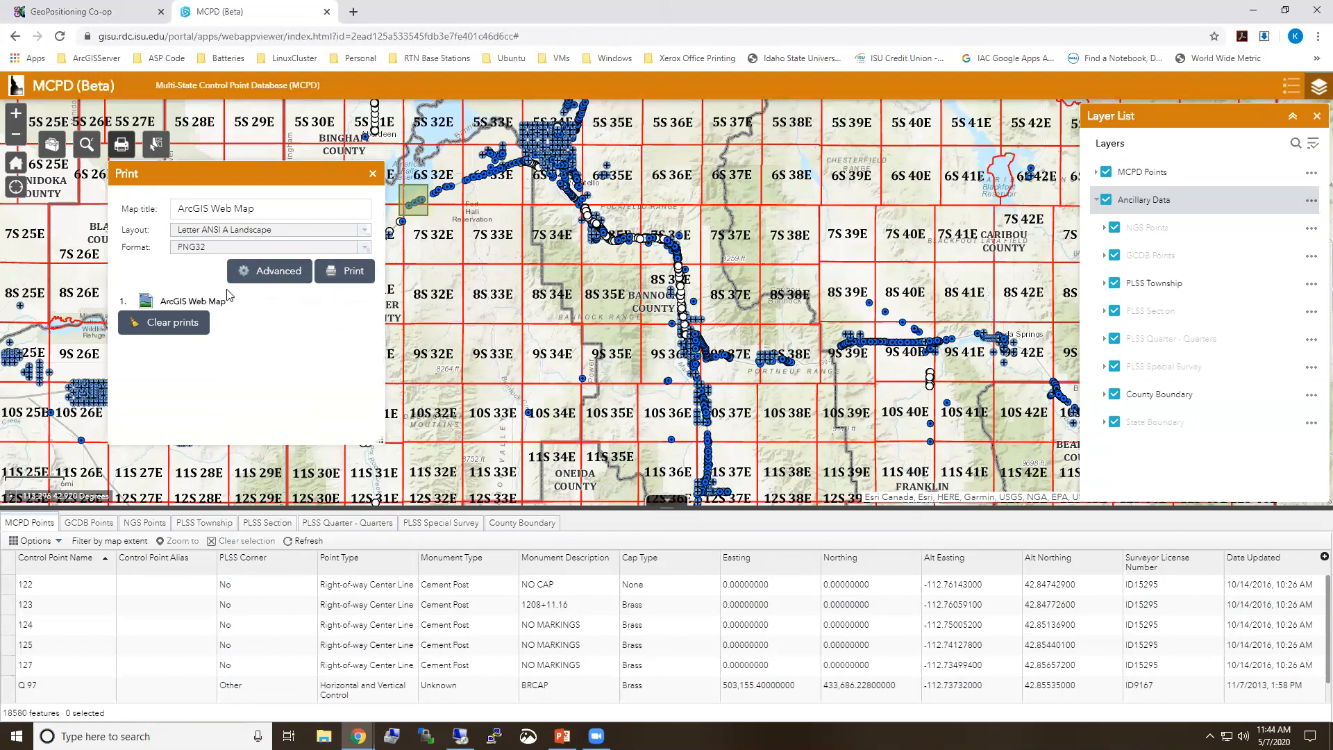
{"action": "left_click", "coordinate": [215, 304]}
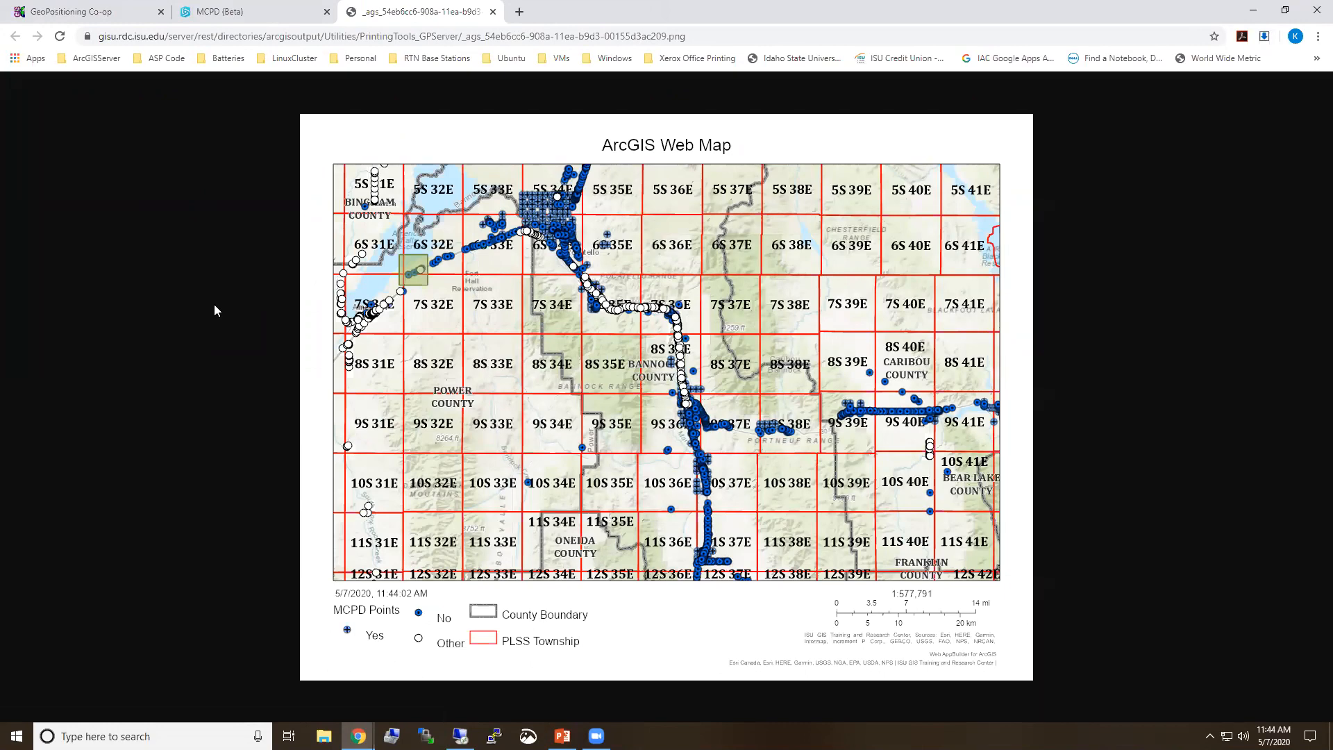
Return to the MCPD (Beta) map and collapse the attribute table to enlarge the map view.
{"action": "left_click", "coordinate": [242, 17]}
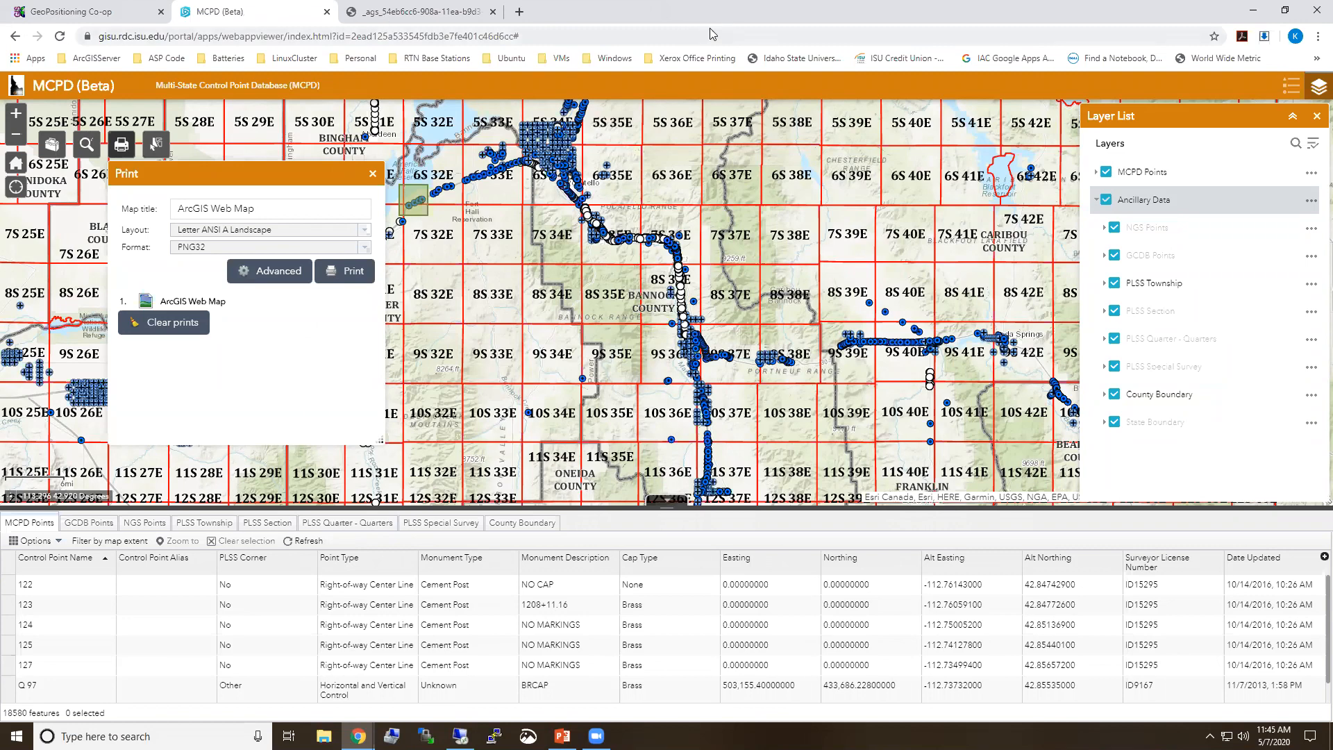
{"action": "left_click", "coordinate": [658, 501]}
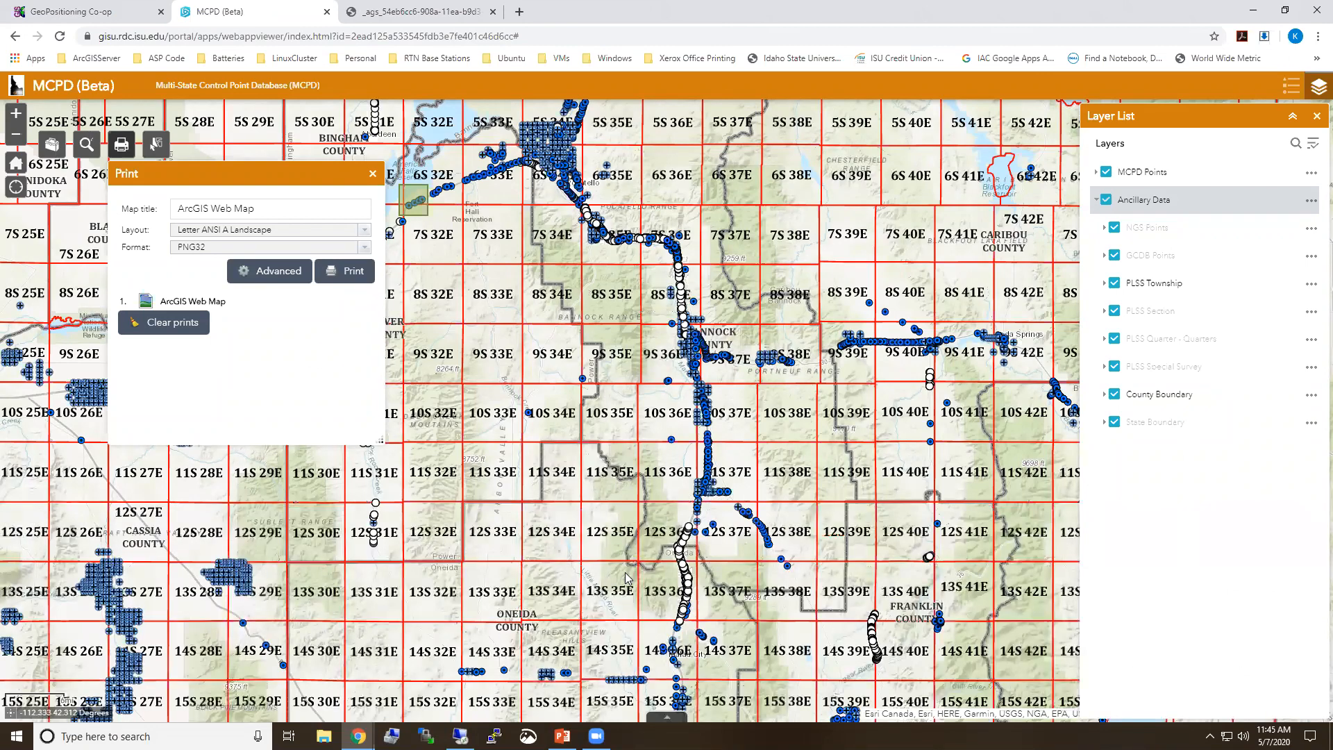
{"action": "key", "text": "XF86AudioRaiseVolume"}
{"action": "mouse_move", "coordinate": [596, 736]}
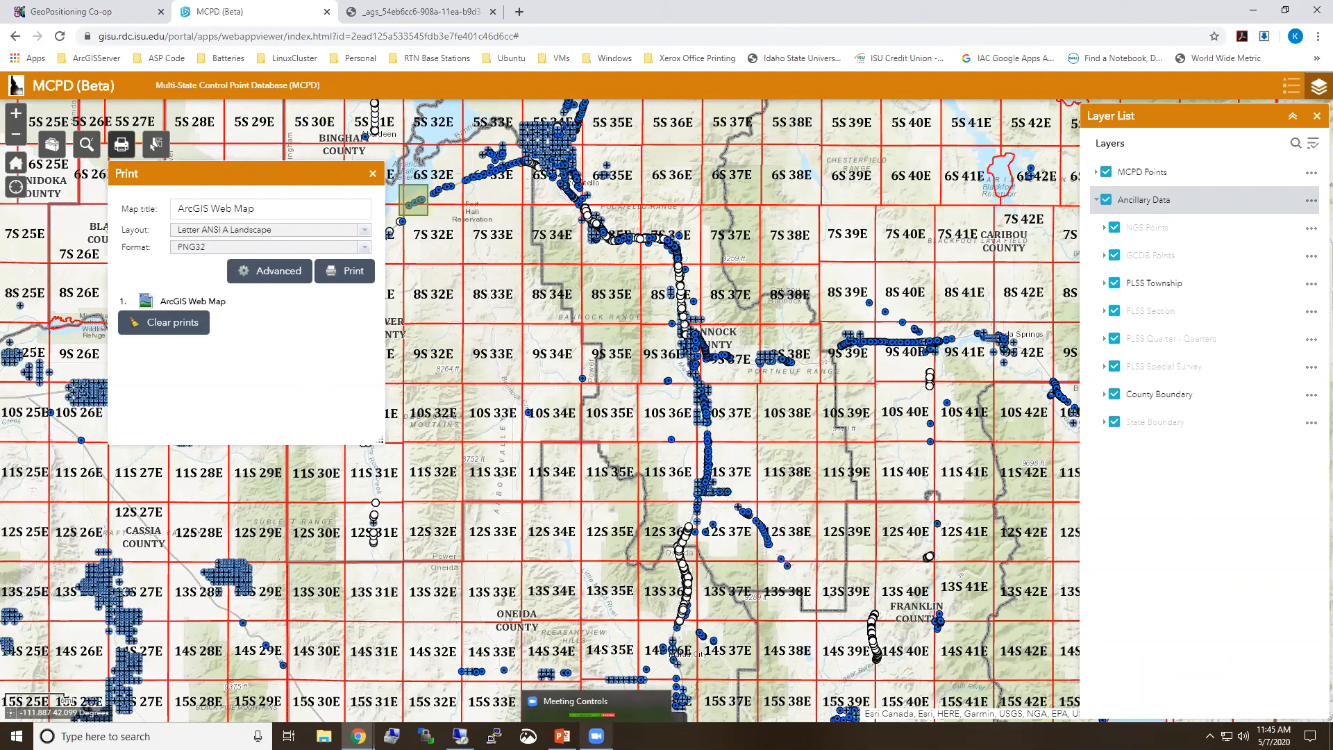